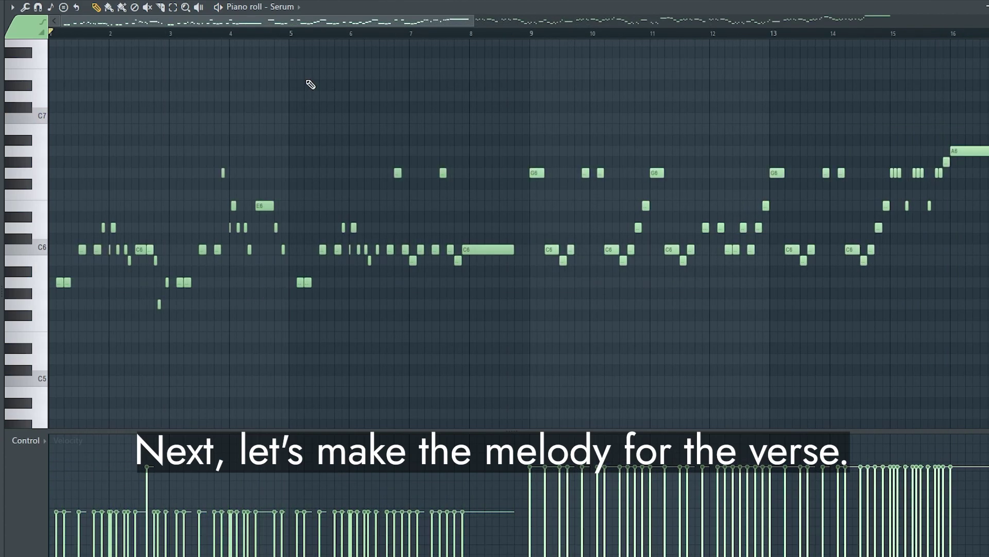
Play back the Serum verse melody in both sections of its piano roll and the Guitar 1 riff
{"action": "key", "text": "space"}
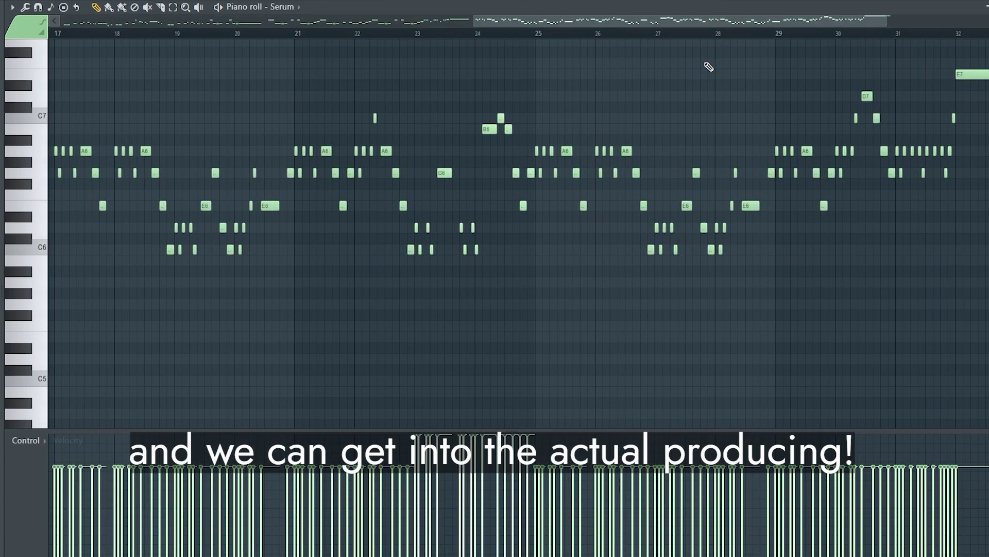
{"action": "key", "text": "space"}
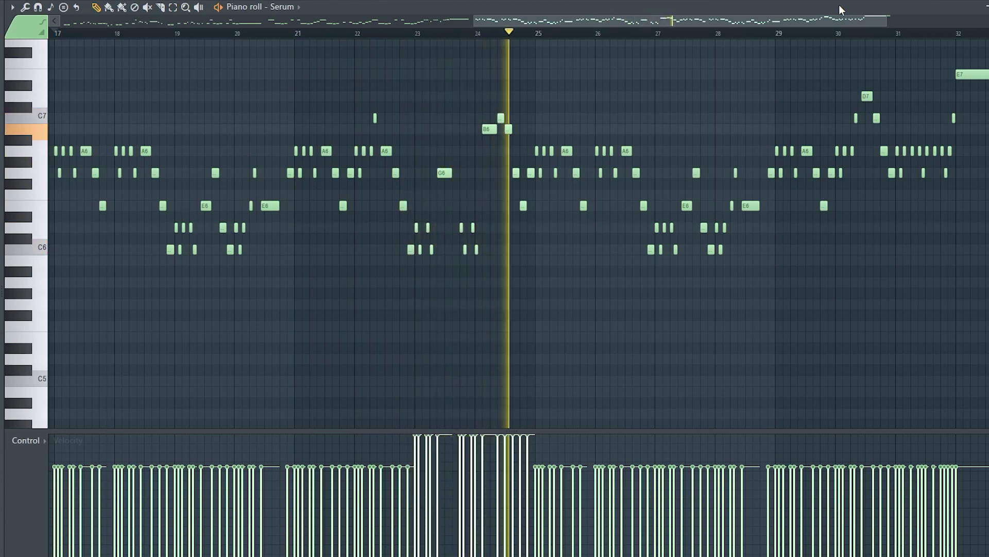
{"action": "key", "text": "space"}
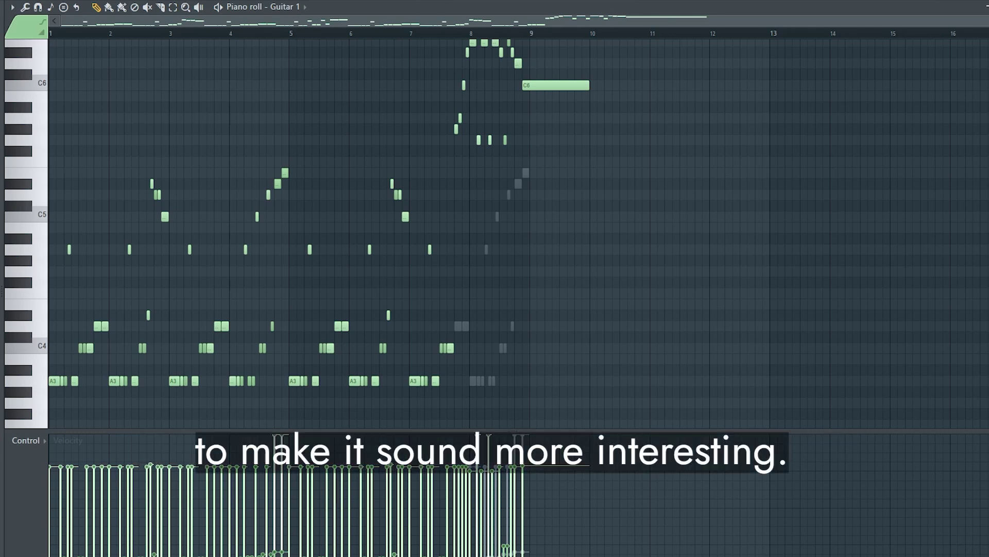
{"action": "key", "text": "space"}
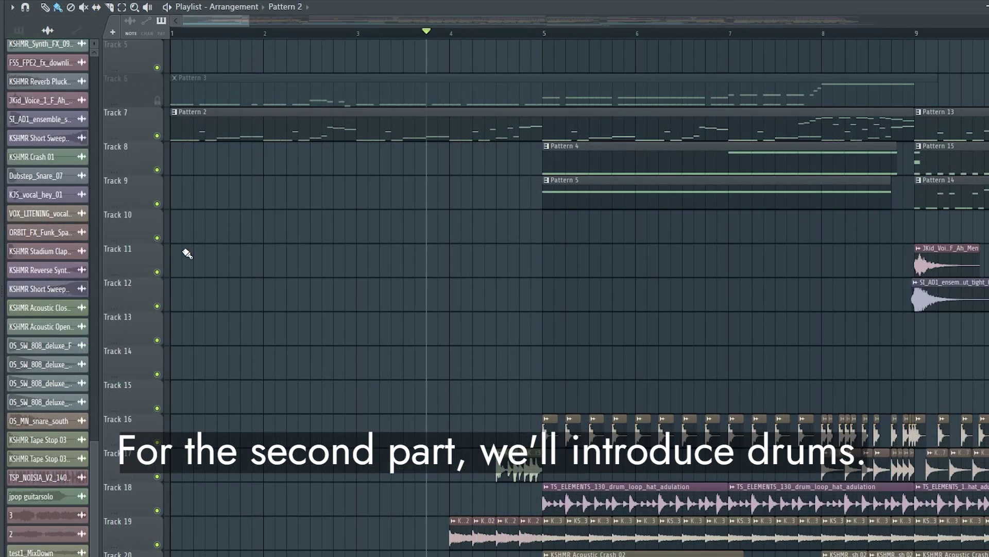
Solo the kicks on Track 16 and play them back from bar 5
{"action": "scroll", "coordinate": [171, 318], "scroll_direction": "down", "scroll_amount": 3}
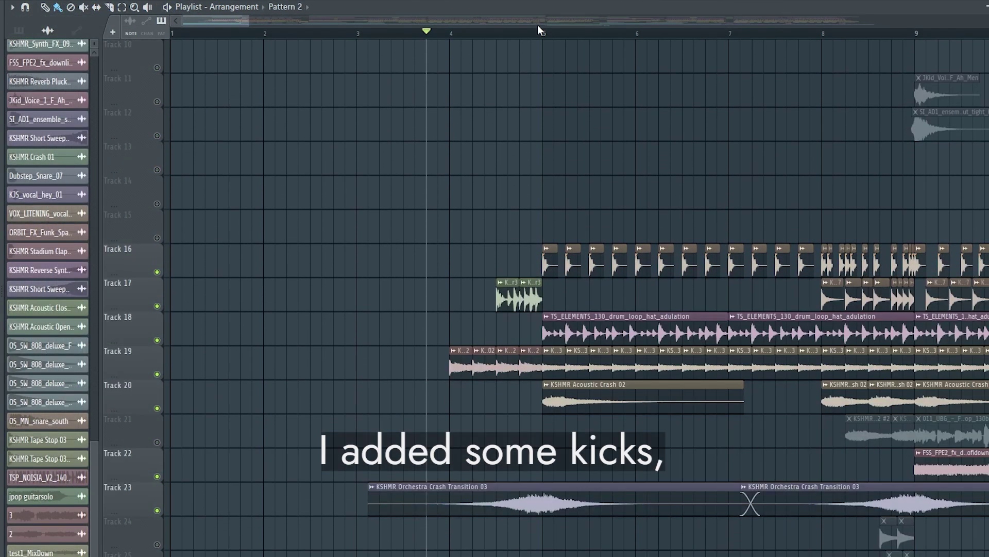
{"action": "left_click", "coordinate": [538, 30]}
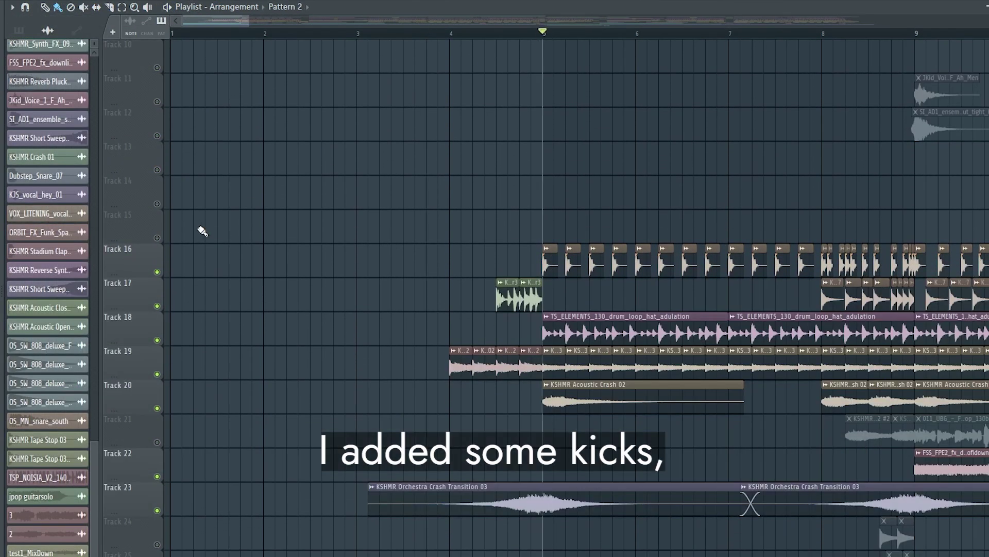
{"action": "right_click", "coordinate": [157, 273]}
{"action": "key", "text": "space"}
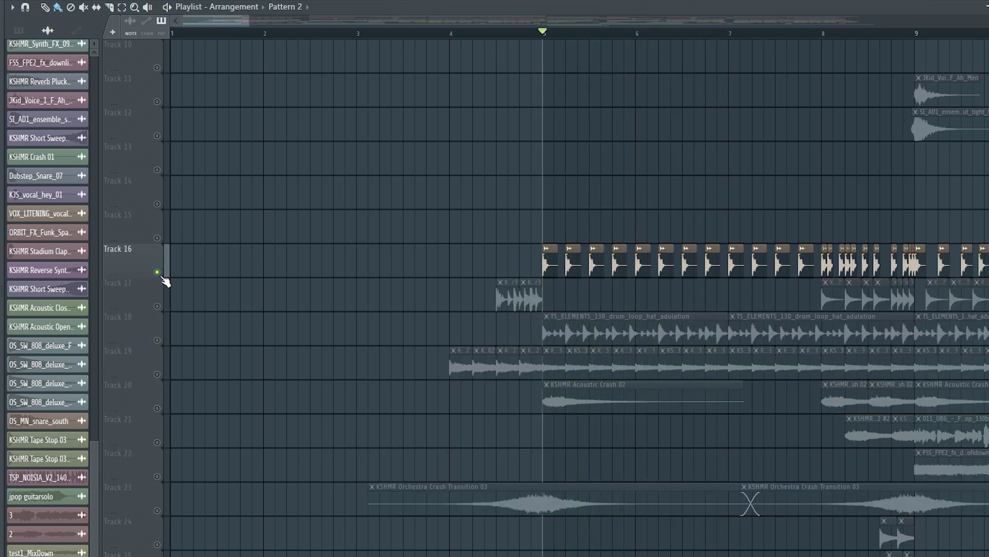
Audition the hat drum loop on Track 18 and the cymbal clips on Tracks 19 and 20
{"action": "right_click", "coordinate": [157, 374]}
{"action": "left_click", "coordinate": [157, 340]}
{"action": "left_click", "coordinate": [157, 374]}
{"action": "key", "text": "space"}
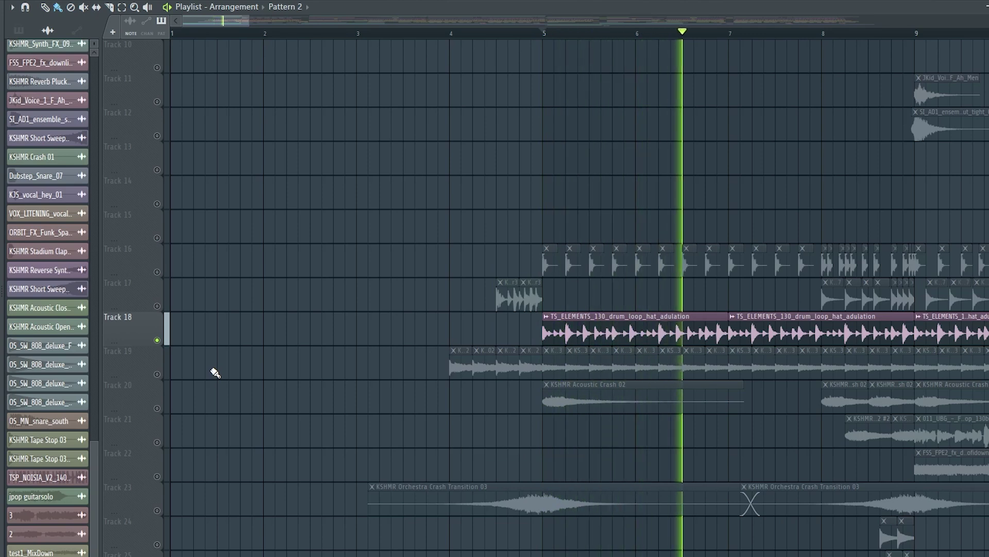
{"action": "right_click", "coordinate": [157, 375]}
{"action": "left_click", "coordinate": [157, 408]}
{"action": "key", "text": "space"}
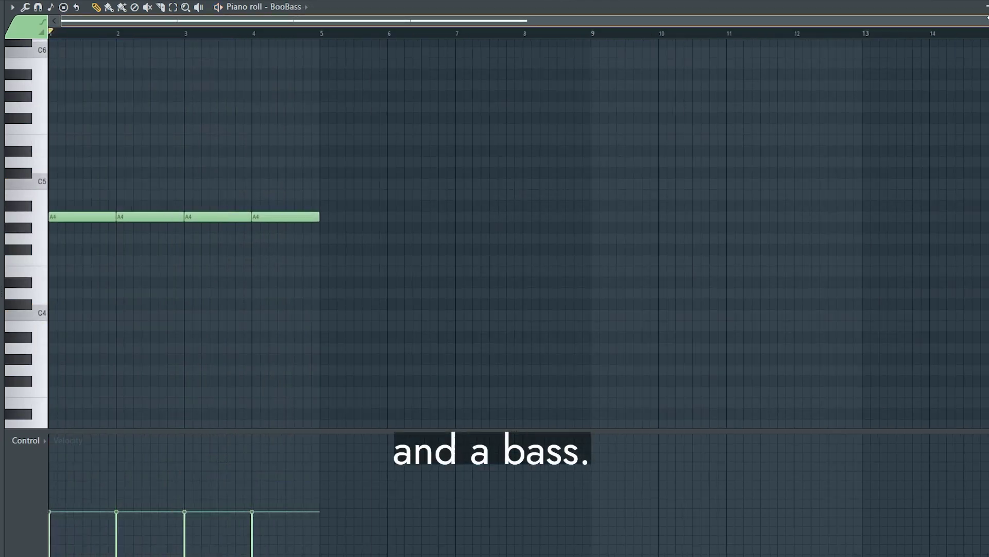
Play back the BooBass line of A4 notes and select the Param. EQ 2 - Mix level automation clip
{"action": "scroll", "coordinate": [747, 42], "scroll_direction": "up", "scroll_amount": 3}
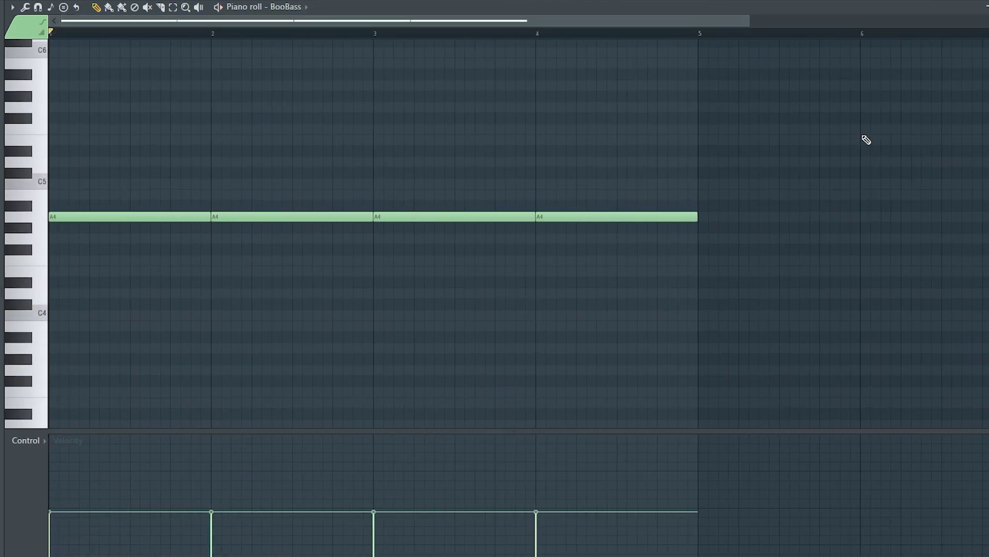
{"action": "key", "text": "space"}
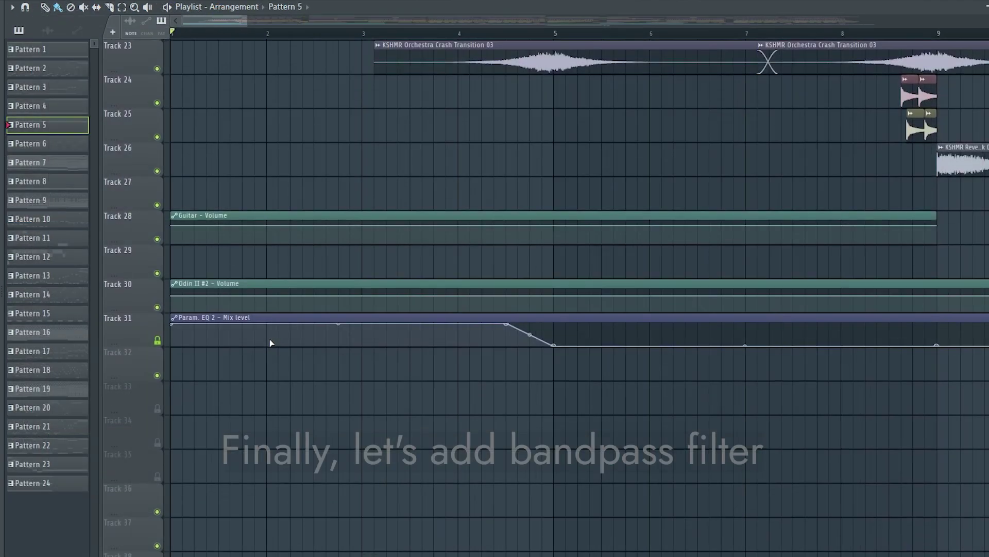
{"action": "left_click", "coordinate": [243, 318]}
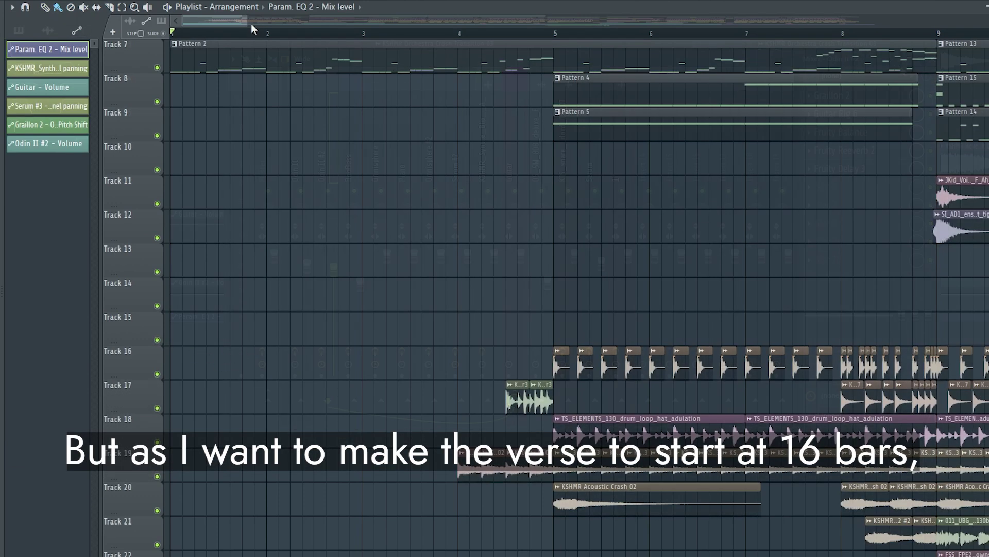
Solo the Pattern 13 guitar variation on Track 7 from bar 9 and play it, followed by the bass on Track 9
{"action": "left_click_drag", "start_coordinate": [248, 24], "coordinate": [308, 30]}
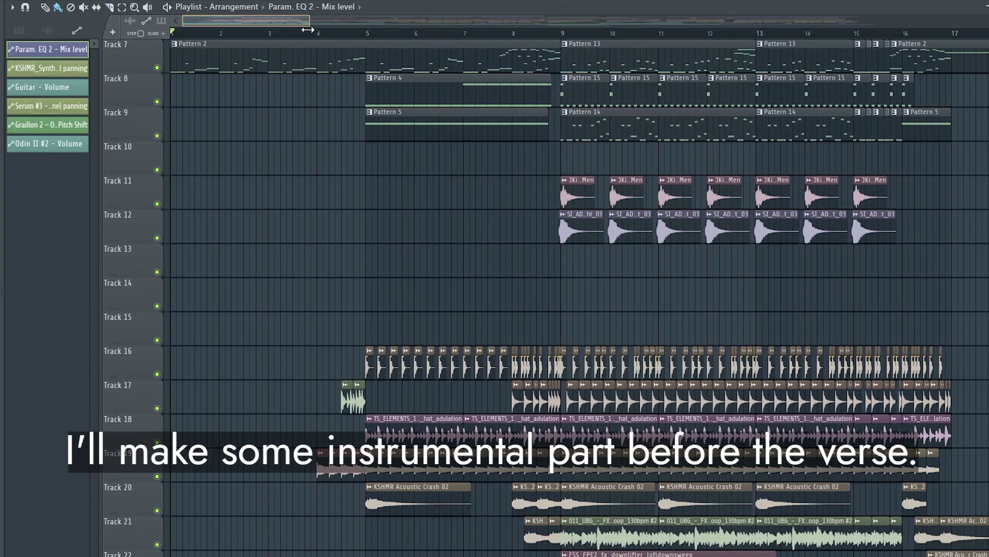
{"action": "left_click", "coordinate": [649, 65]}
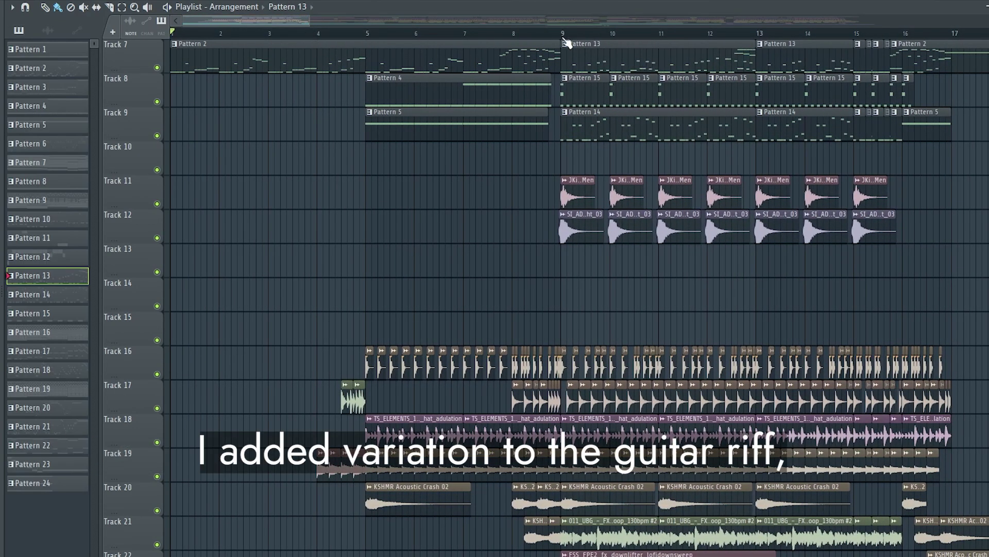
{"action": "left_click", "coordinate": [157, 67], "text": "ctrl"}
{"action": "key", "text": "space"}
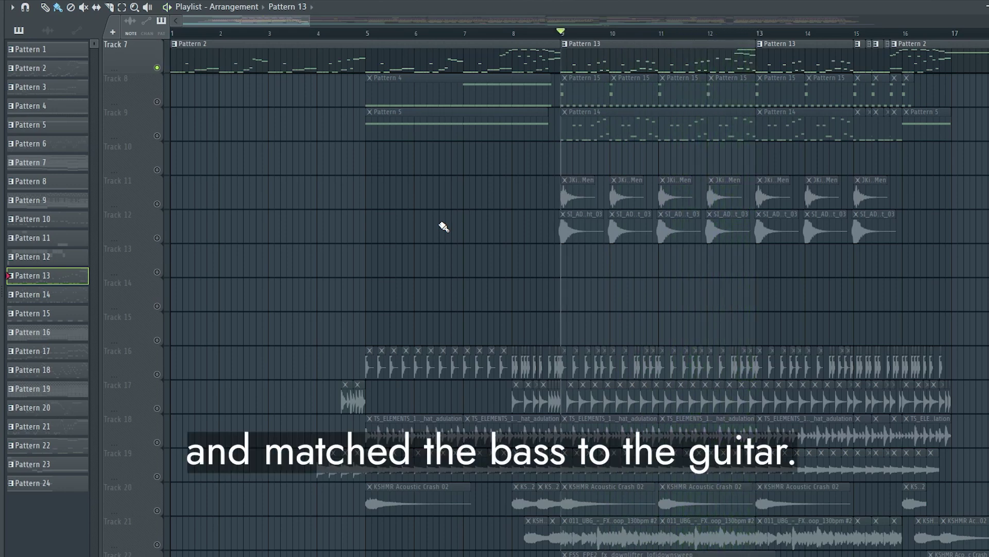
{"action": "key", "text": "space"}
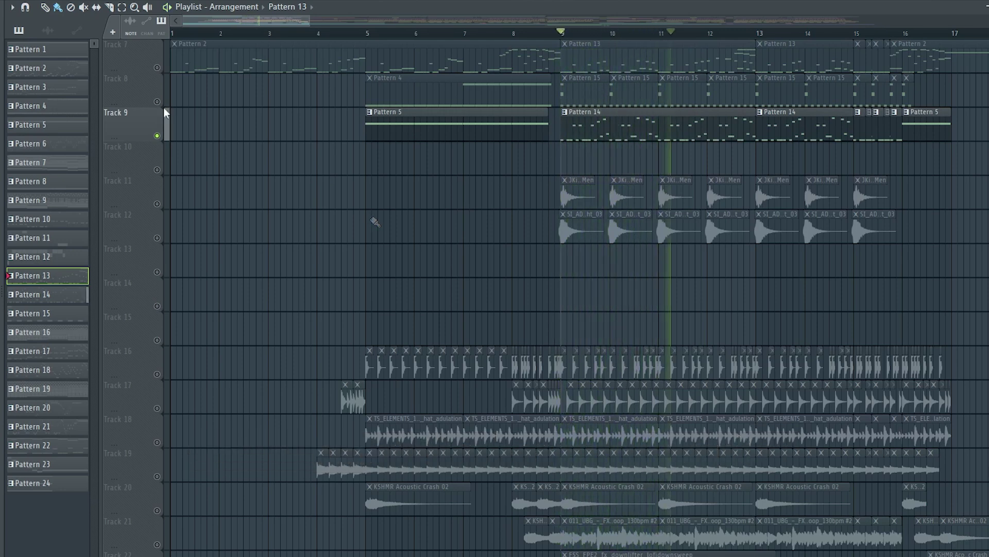
Open Pattern 15's Violin Stcc notes in the piano roll and play back the chord and repeated A5 notes
{"action": "double_click", "coordinate": [574, 95]}
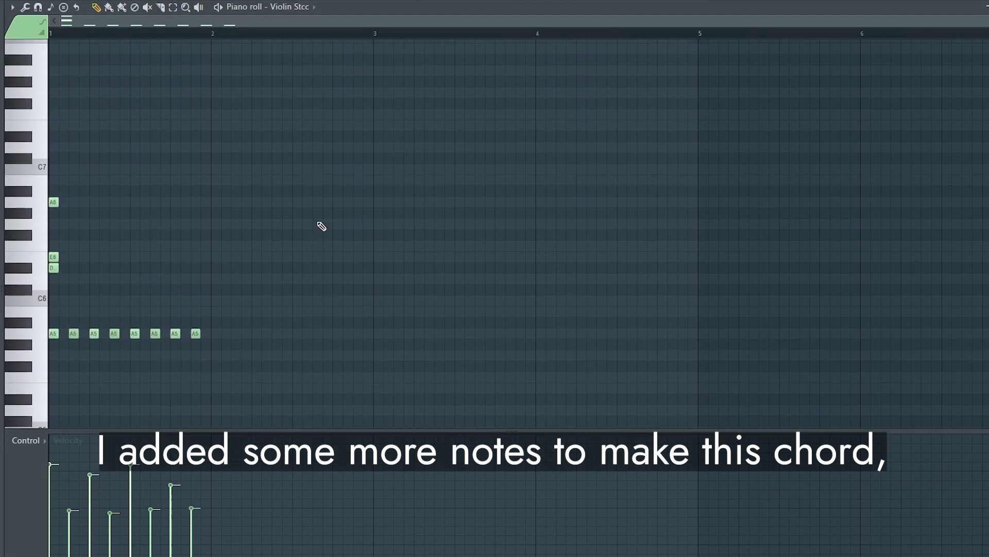
{"action": "scroll", "coordinate": [322, 225], "scroll_direction": "up", "scroll_amount": 2}
{"action": "left_click_drag", "start_coordinate": [987, 21], "coordinate": [477, 71]}
{"action": "key", "text": "space"}
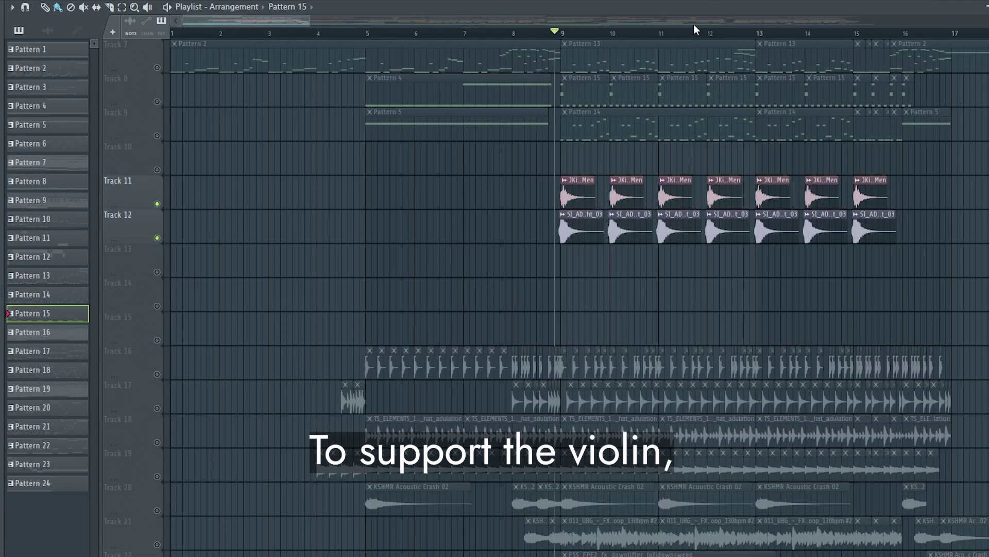
Unmute the drum and crash Tracks 16 to 20 and play the fast-paced drum pattern from bar 9
{"action": "scroll", "coordinate": [696, 31], "scroll_direction": "up", "scroll_amount": 3}
{"action": "left_click_drag", "start_coordinate": [286, 20], "coordinate": [291, 20]}
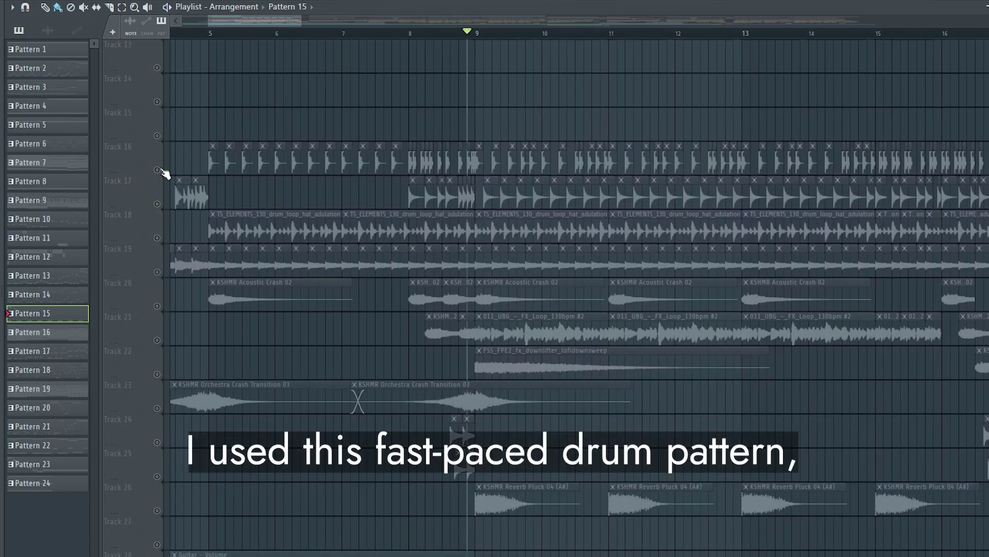
{"action": "left_click", "coordinate": [158, 170]}
{"action": "left_click", "coordinate": [158, 204]}
{"action": "left_click", "coordinate": [158, 239]}
{"action": "left_click", "coordinate": [158, 272]}
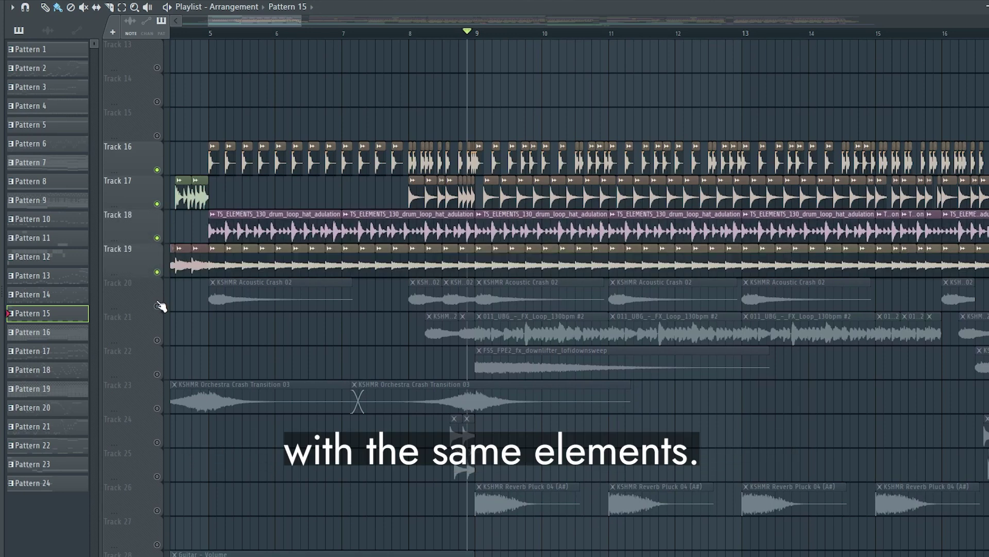
{"action": "left_click", "coordinate": [158, 306]}
{"action": "key", "text": "space"}
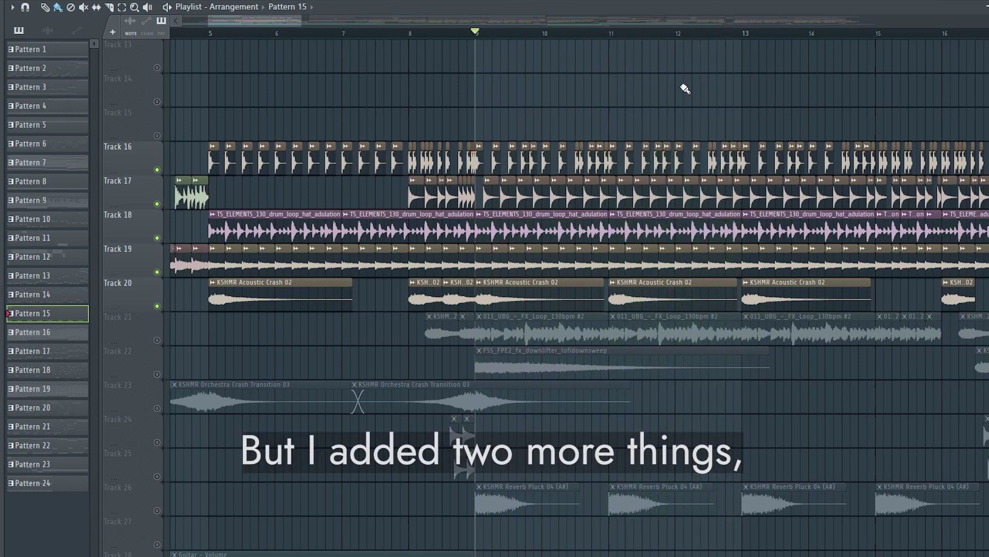
Audition the 011_UBG FX loop on Track 21 and the KSHMR Reverb Pluck 04 clips on Track 26, each soloed
{"action": "right_click", "coordinate": [158, 340]}
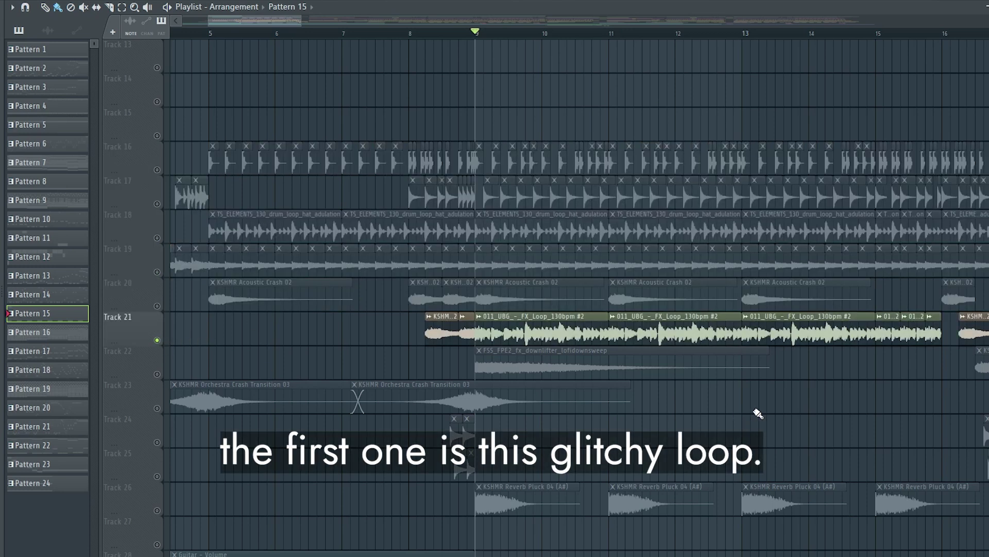
{"action": "key", "text": "space"}
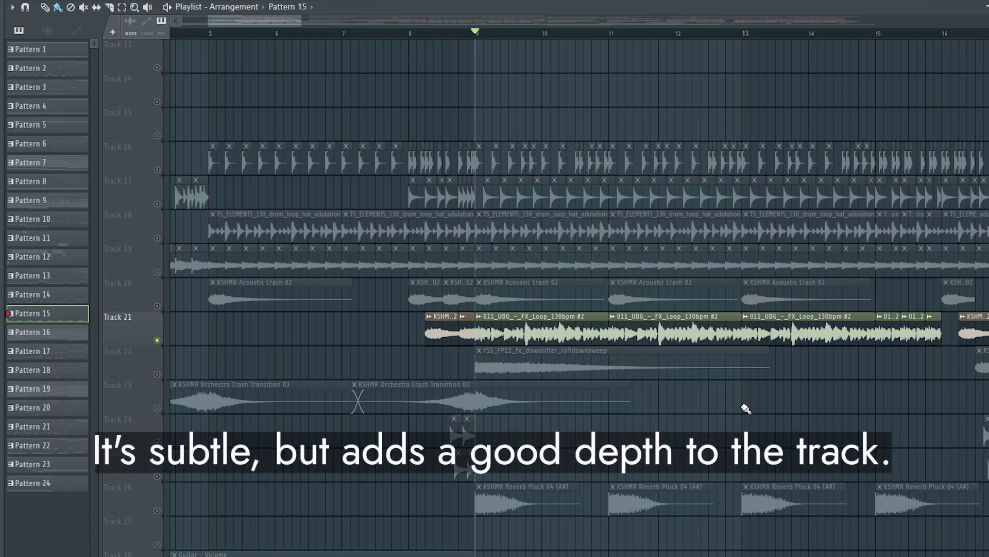
{"action": "scroll", "coordinate": [747, 409], "scroll_direction": "down", "scroll_amount": 4}
{"action": "right_click", "coordinate": [158, 374]}
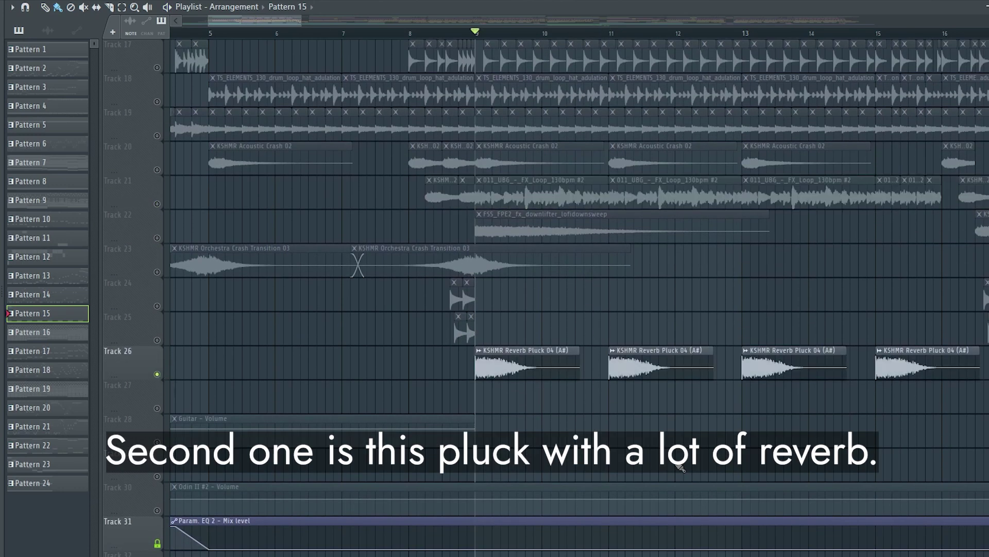
{"action": "key", "text": "space"}
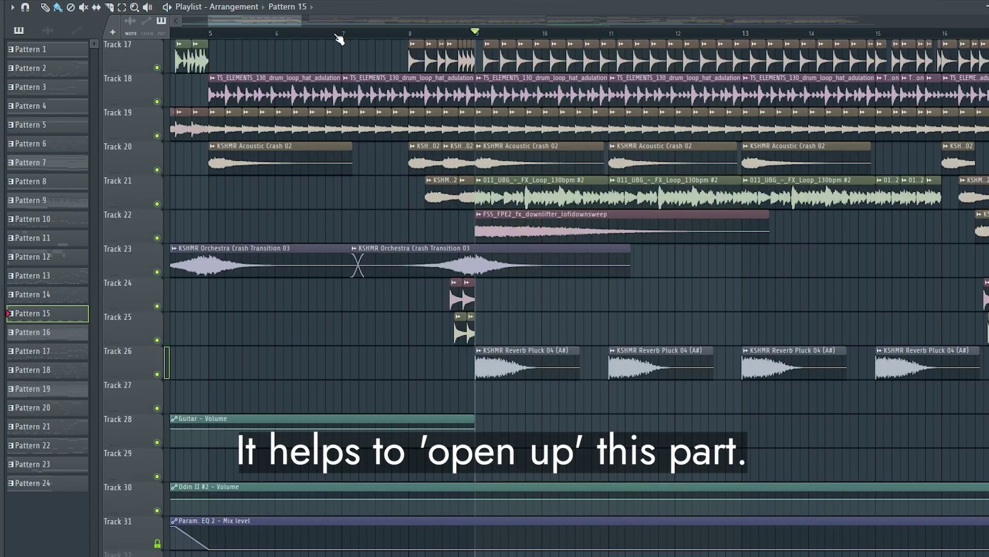
Open the Piano channel's notes in Pattern 7, clear the selection of the arp notes, and play the chords with the arp
{"action": "scroll", "coordinate": [340, 36], "scroll_direction": "down", "scroll_amount": 4}
{"action": "scroll", "coordinate": [298, 178], "scroll_direction": "up", "scroll_amount": 5}
{"action": "scroll", "coordinate": [298, 178], "scroll_direction": "up", "scroll_amount": 2}
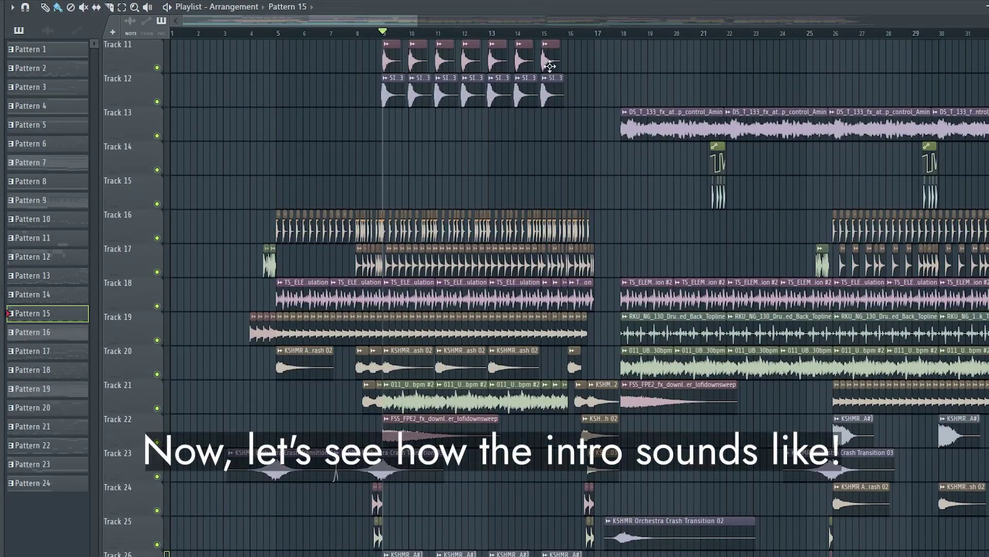
{"action": "left_click_drag", "start_coordinate": [415, 15], "coordinate": [328, 20]}
{"action": "scroll", "coordinate": [400, 205], "scroll_direction": "up", "scroll_amount": 5}
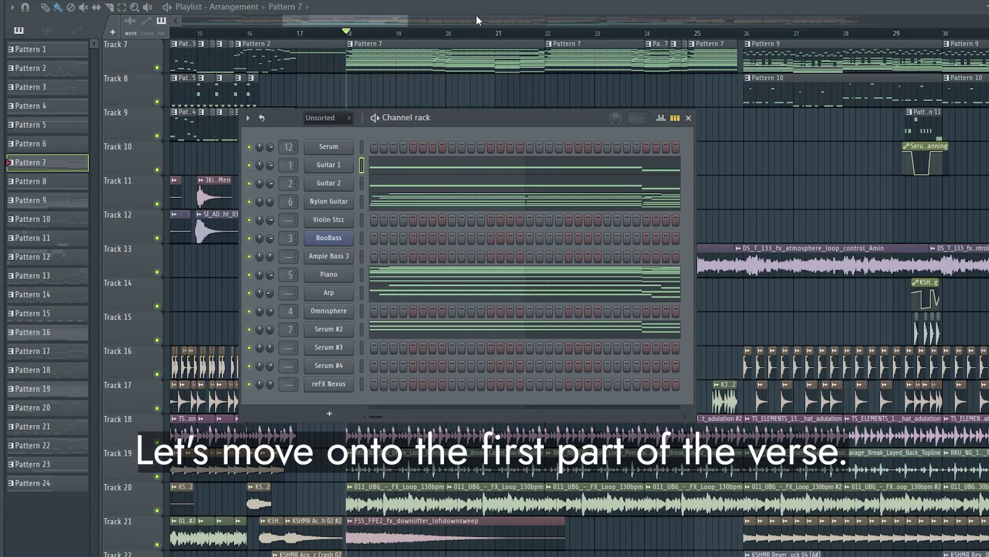
{"action": "left_click", "coordinate": [427, 283]}
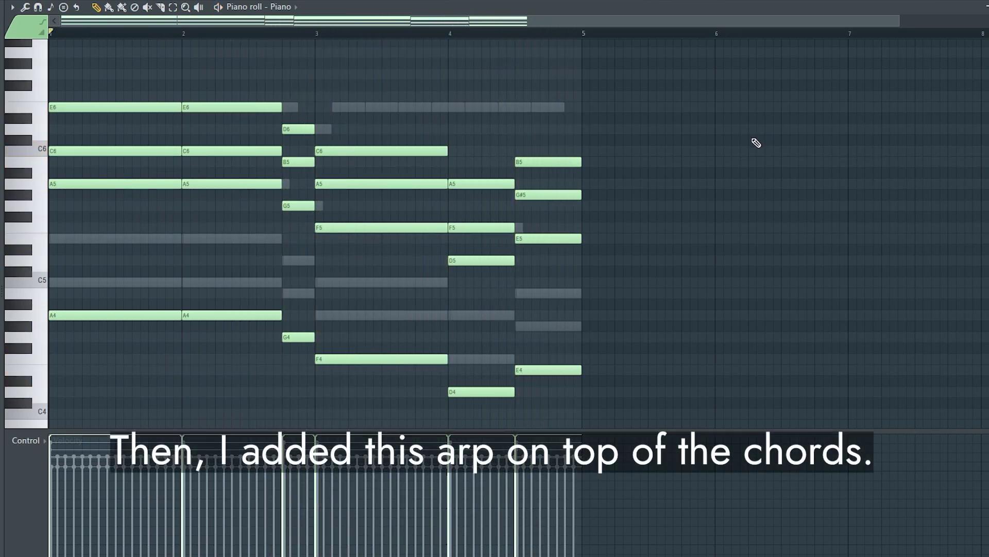
{"action": "scroll", "coordinate": [753, 150], "scroll_direction": "up", "scroll_amount": 3}
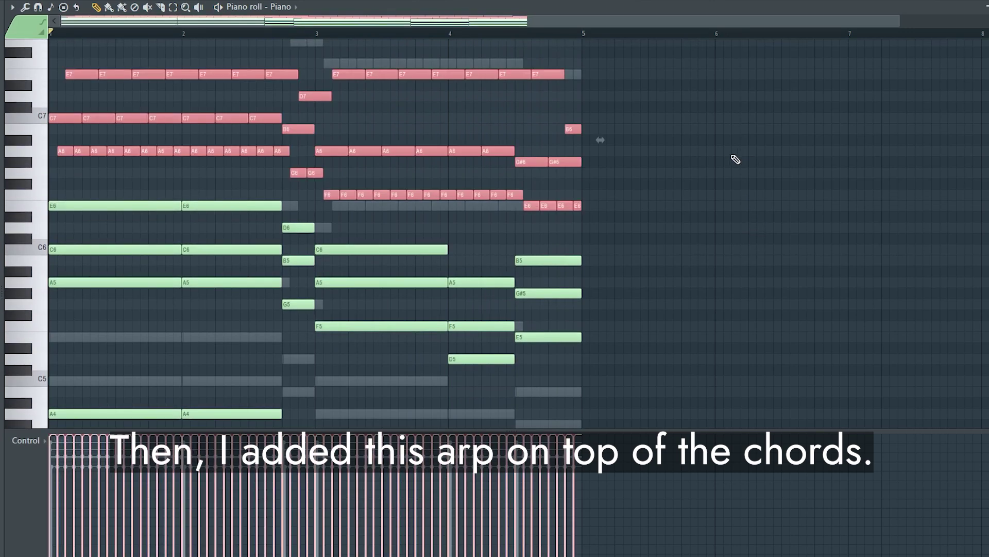
{"action": "key", "text": "ctrl+d"}
{"action": "key", "text": "space"}
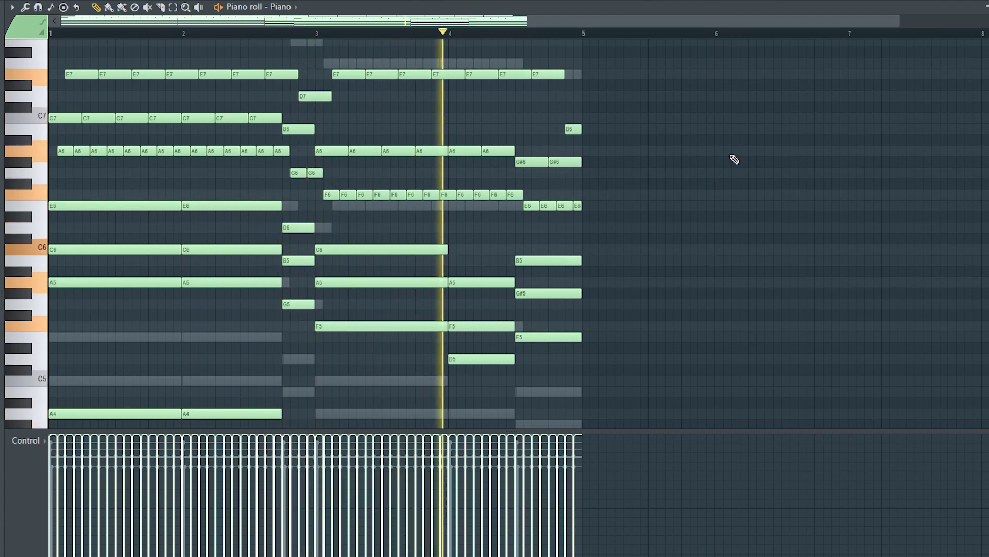
{"action": "key", "text": "space"}
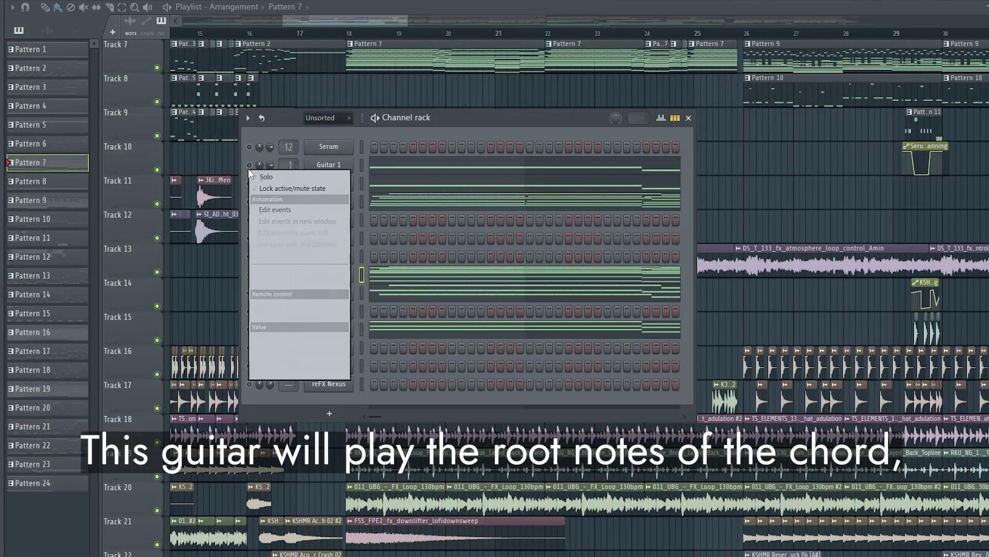
Solo the Guitar 1 channel in Pattern 7, open its piano roll, and play back its root notes
{"action": "right_click", "coordinate": [249, 168]}
{"action": "right_click", "coordinate": [253, 167]}
{"action": "left_click", "coordinate": [255, 170]}
{"action": "left_click", "coordinate": [473, 170]}
{"action": "scroll", "coordinate": [483, 190], "scroll_direction": "down", "scroll_amount": 5}
{"action": "scroll", "coordinate": [536, 218], "scroll_direction": "down", "scroll_amount": 2}
{"action": "key", "text": "space"}
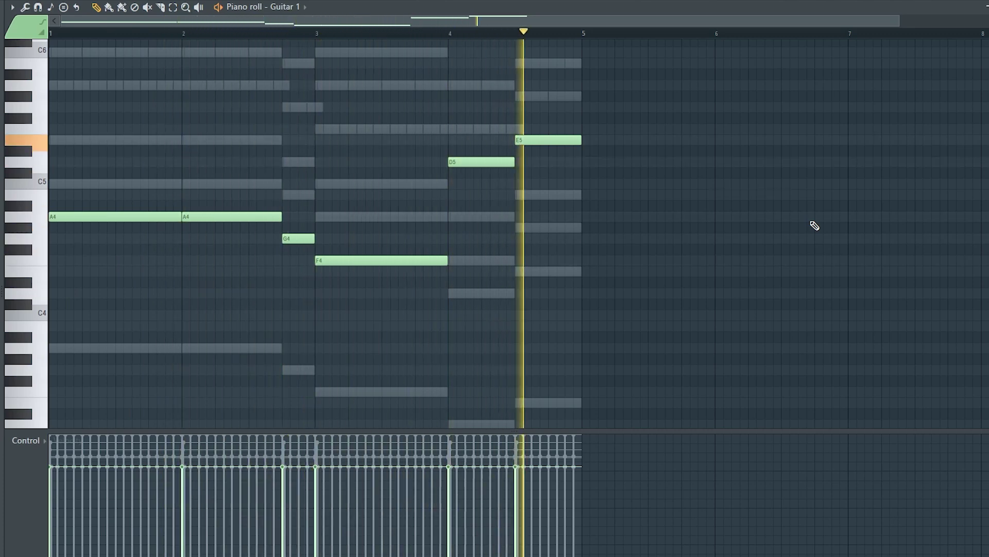
{"action": "key", "text": "space"}
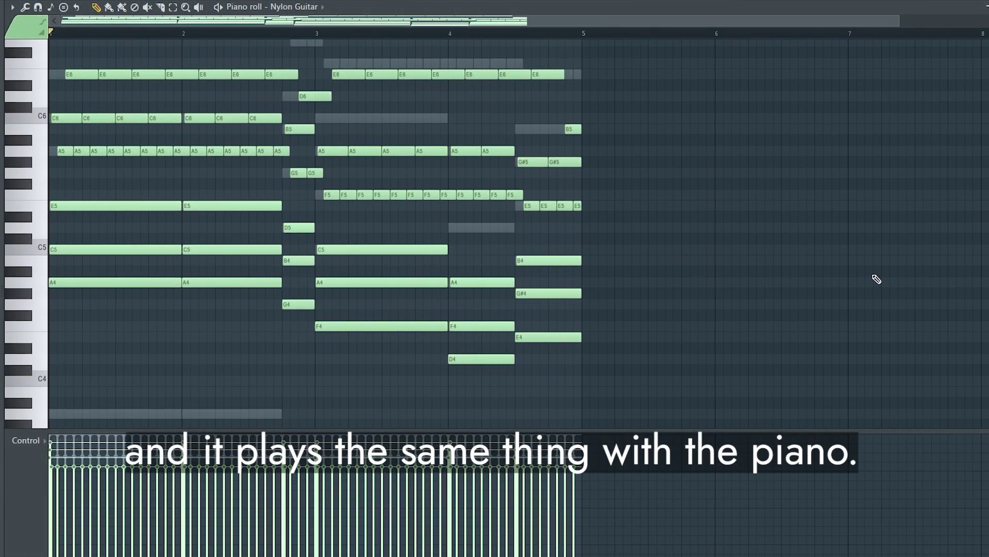
Play back the Nylon Guitar part of Pattern 7 in its piano roll
{"action": "key", "text": "space"}
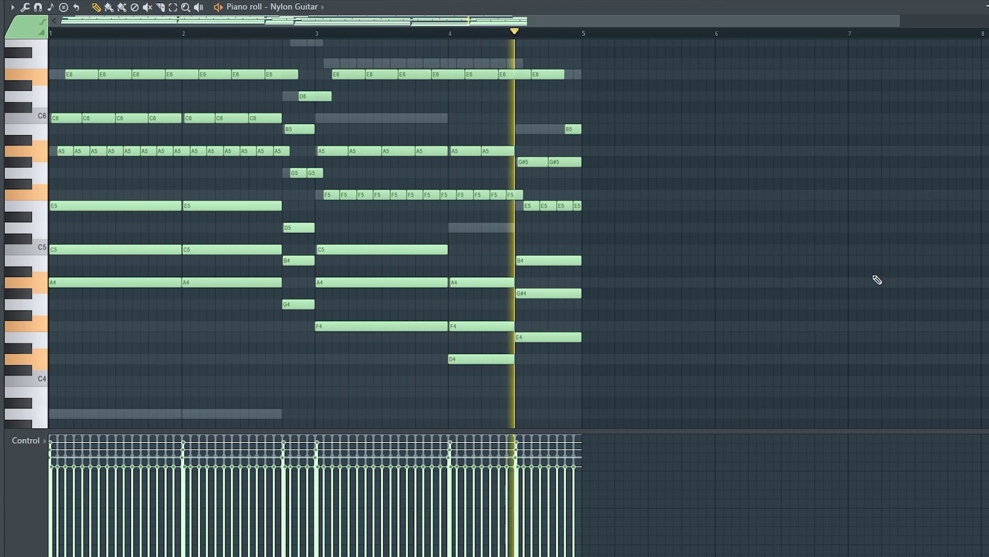
{"action": "key", "text": "space"}
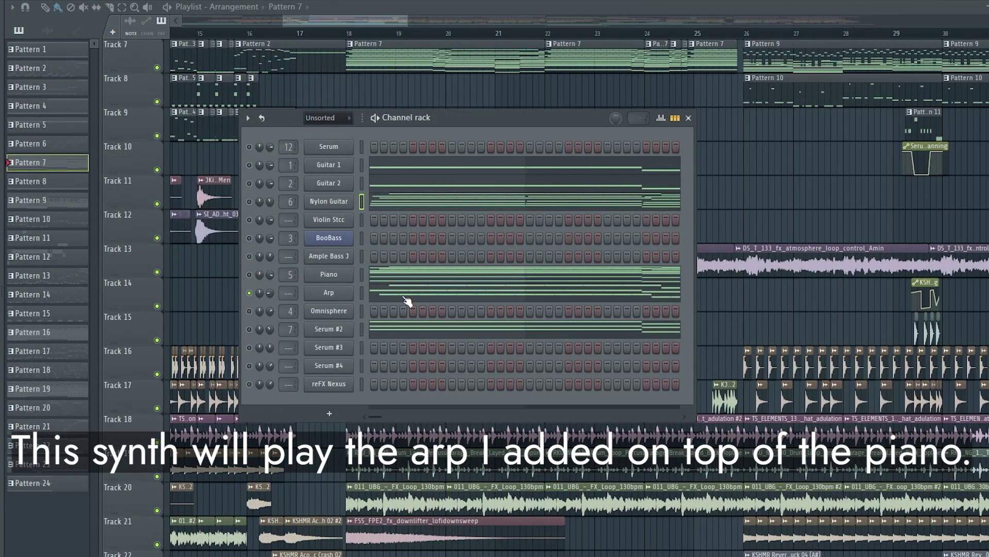
Open the Arp channel's notes in Pattern 7 and play them back, followed by the Serum #2 chords
{"action": "left_click", "coordinate": [400, 287]}
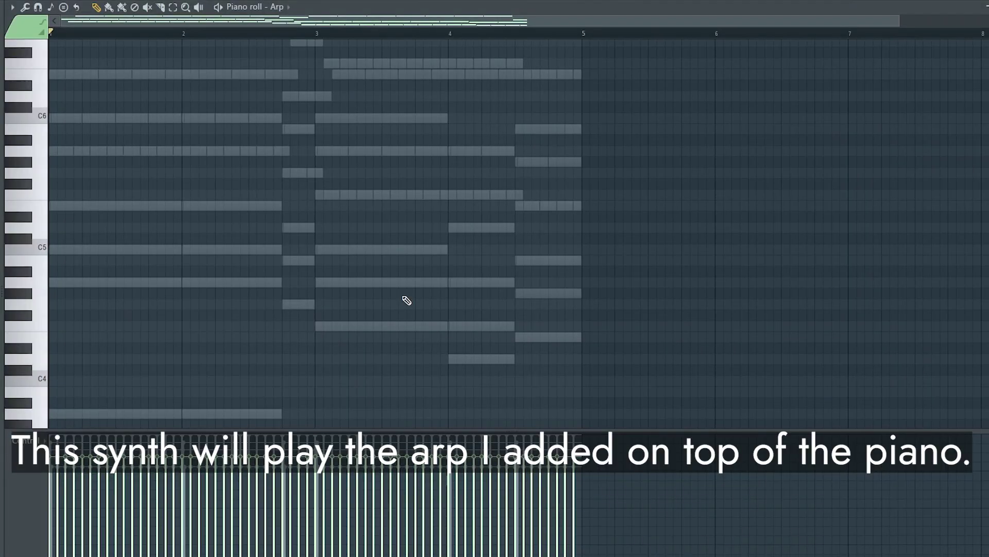
{"action": "scroll", "coordinate": [471, 315], "scroll_direction": "up", "scroll_amount": 8}
{"action": "key", "text": "space"}
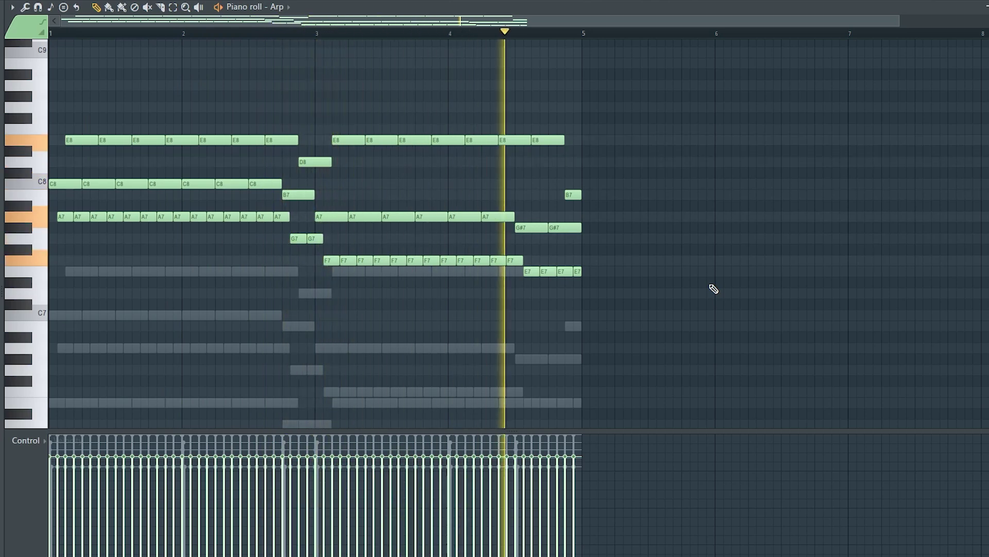
{"action": "key", "text": "space"}
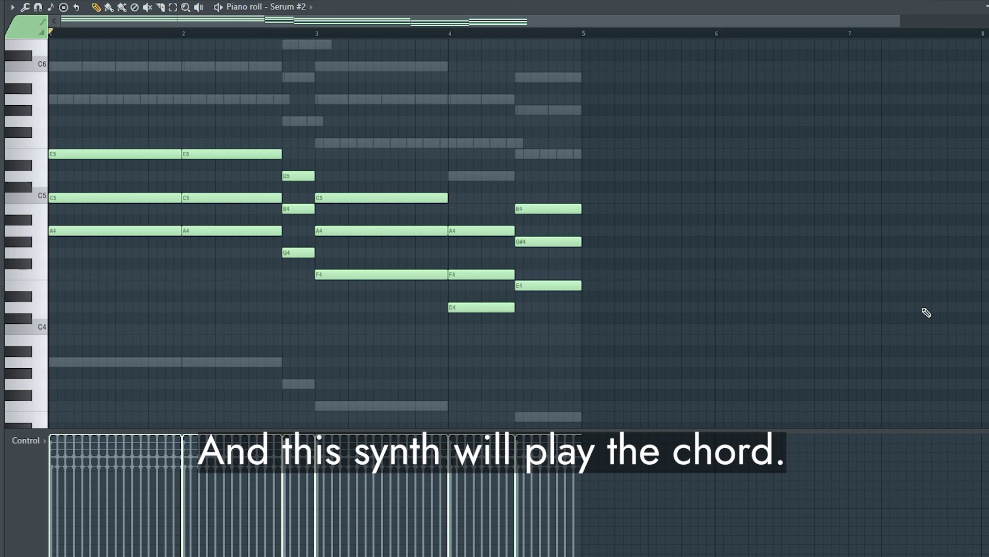
{"action": "key", "text": "space"}
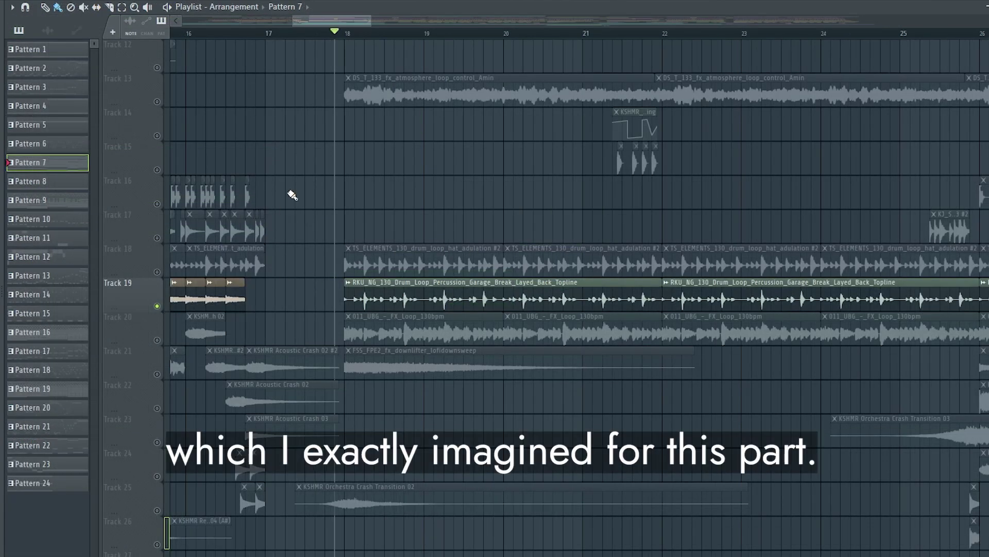
Audition the soloed percussion loop on Track 19, then the hat loop on Track 18 together with the FX loop on Track 20
{"action": "key", "text": "space"}
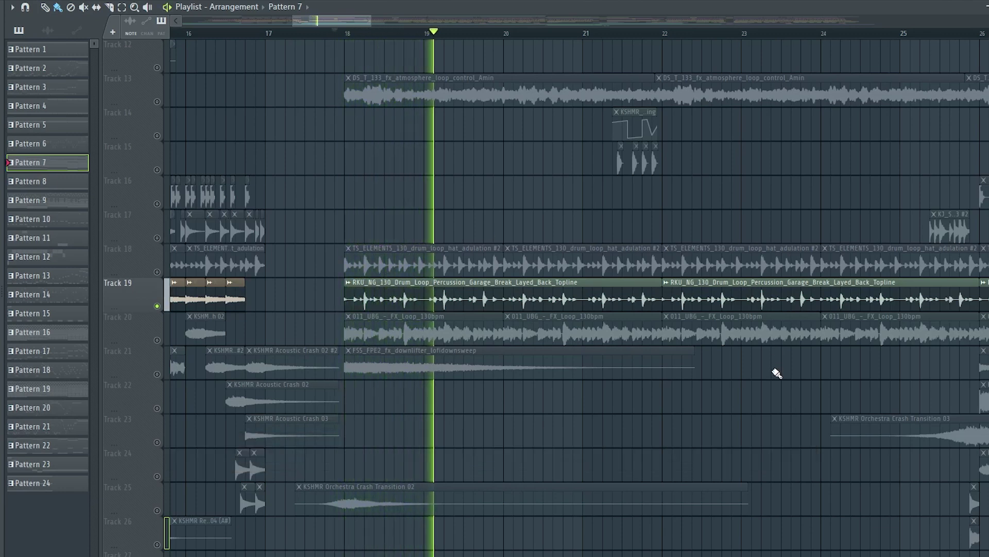
{"action": "key", "text": "space"}
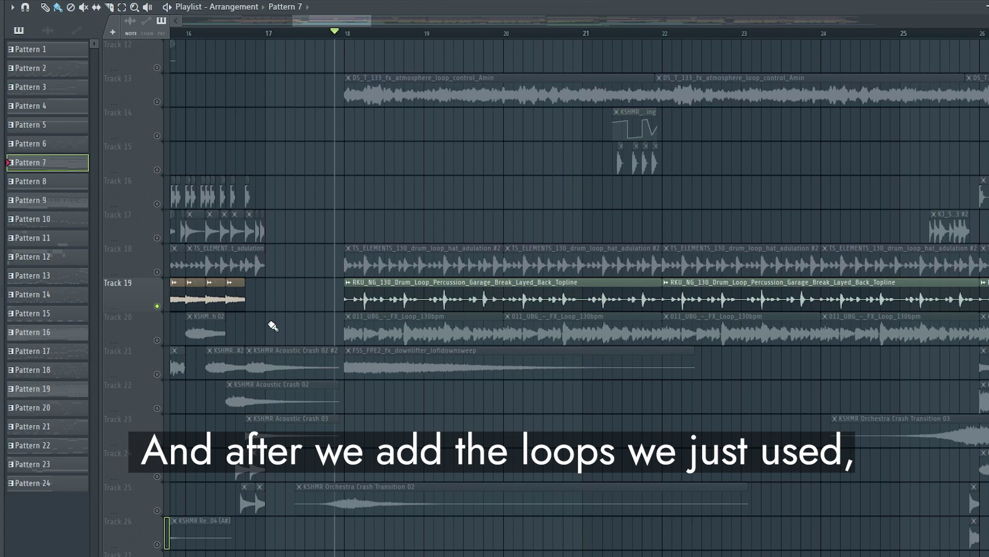
{"action": "right_click", "coordinate": [157, 272]}
{"action": "left_click", "coordinate": [157, 340]}
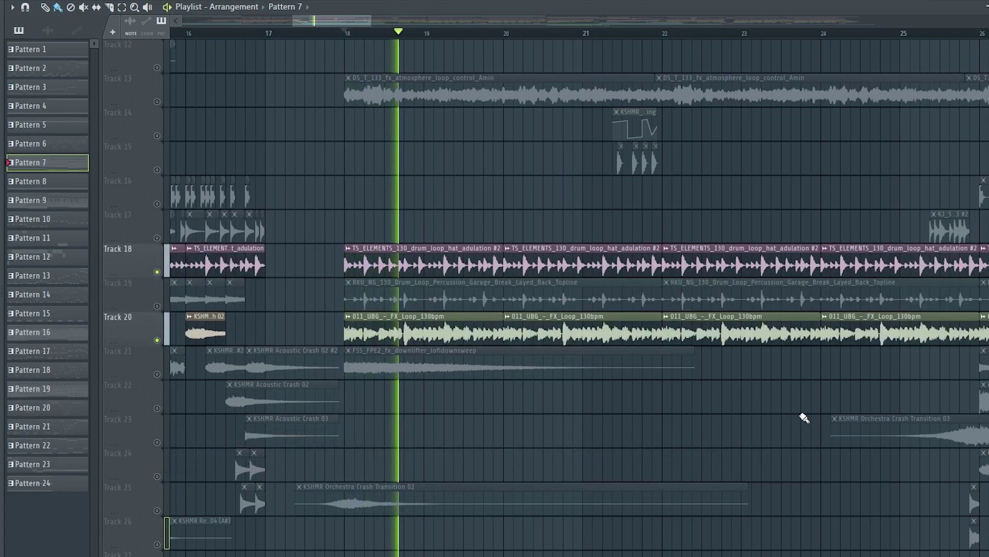
{"action": "key", "text": "space"}
Solo Track 21, enable Tracks 10, 13, 14 and 15 with it, and play the verse's sound effects
{"action": "right_click", "coordinate": [157, 373]}
{"action": "scroll", "coordinate": [331, 379], "scroll_direction": "up", "scroll_amount": 5}
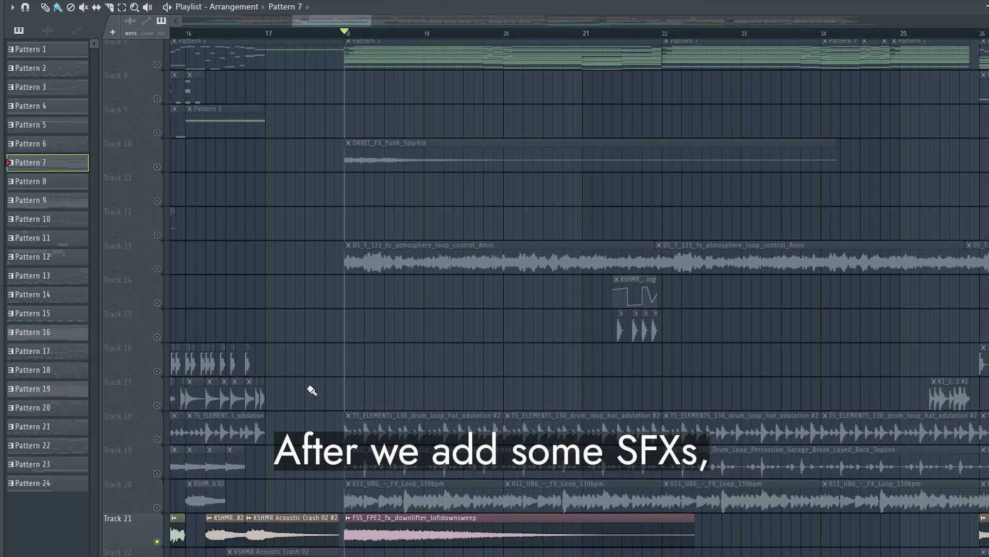
{"action": "left_click", "coordinate": [157, 169]}
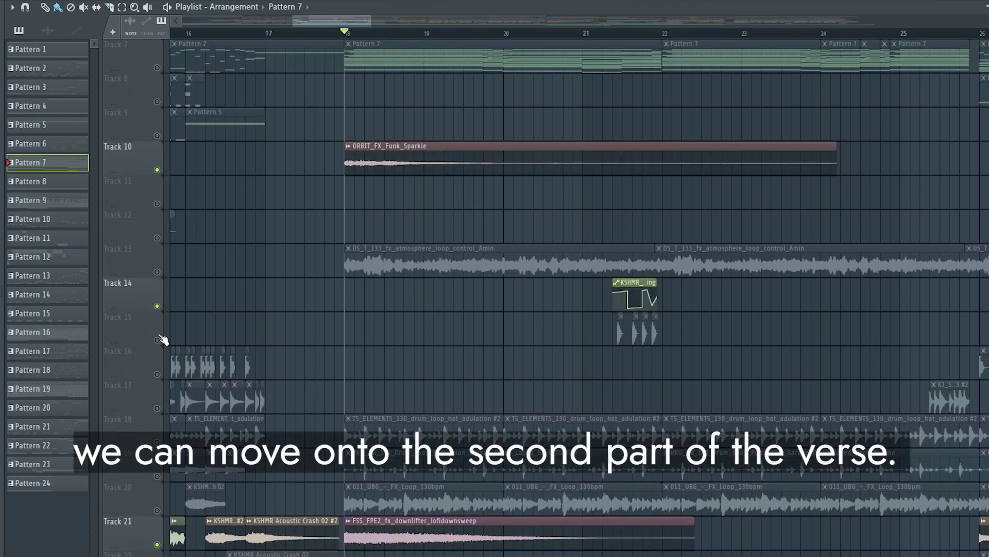
{"action": "left_click", "coordinate": [158, 338]}
{"action": "scroll", "coordinate": [733, 340], "scroll_direction": "up", "scroll_amount": 1}
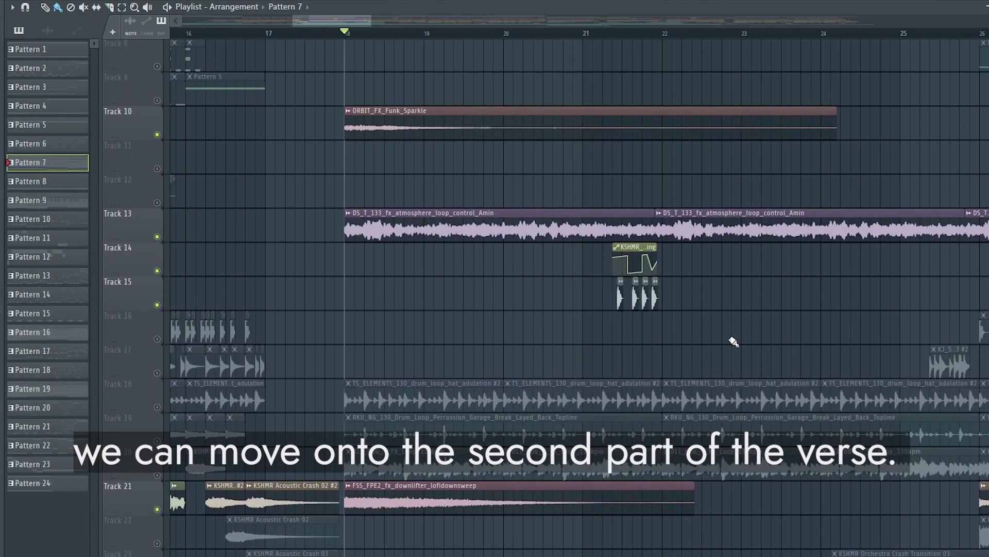
{"action": "key", "text": "space"}
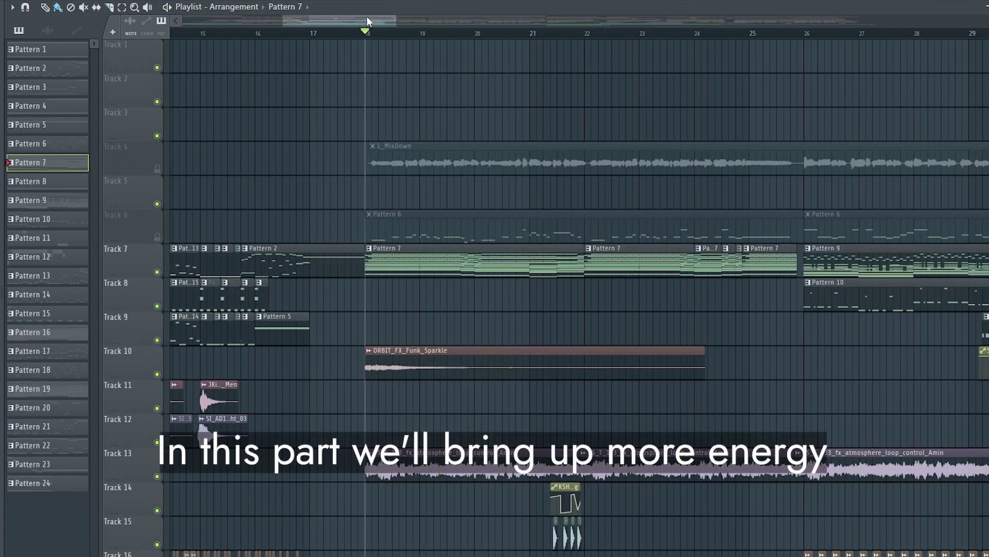
Go to the verse's second part, open the Guitar 1 notes of Pattern 9, and play the chopped power chords
{"action": "left_click_drag", "start_coordinate": [366, 21], "coordinate": [420, 24]}
{"action": "scroll", "coordinate": [560, 39], "scroll_direction": "up", "scroll_amount": 3}
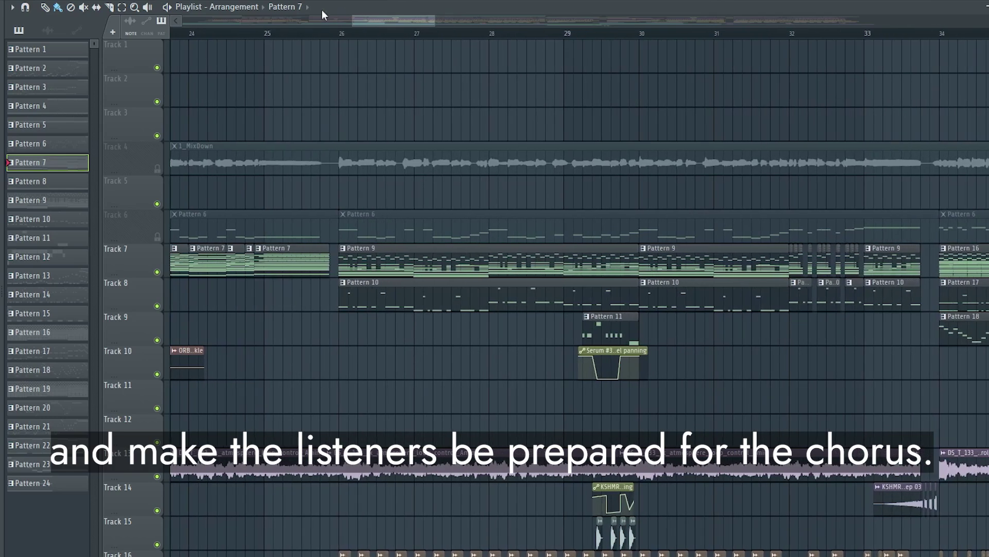
{"action": "scroll", "coordinate": [483, 144], "scroll_direction": "down", "scroll_amount": 2}
{"action": "key", "text": "F6"}
{"action": "left_click", "coordinate": [485, 177]}
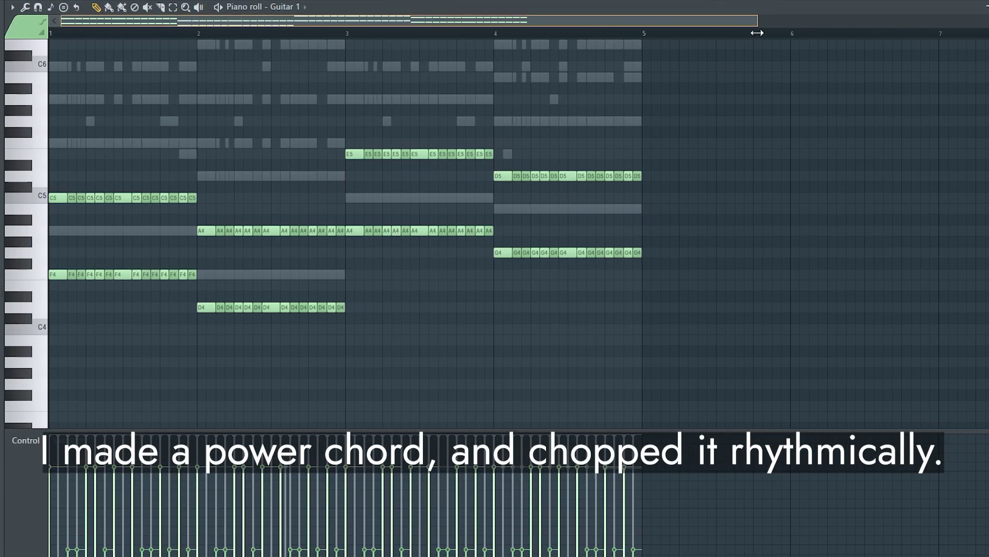
{"action": "left_click_drag", "start_coordinate": [767, 33], "coordinate": [647, 33]}
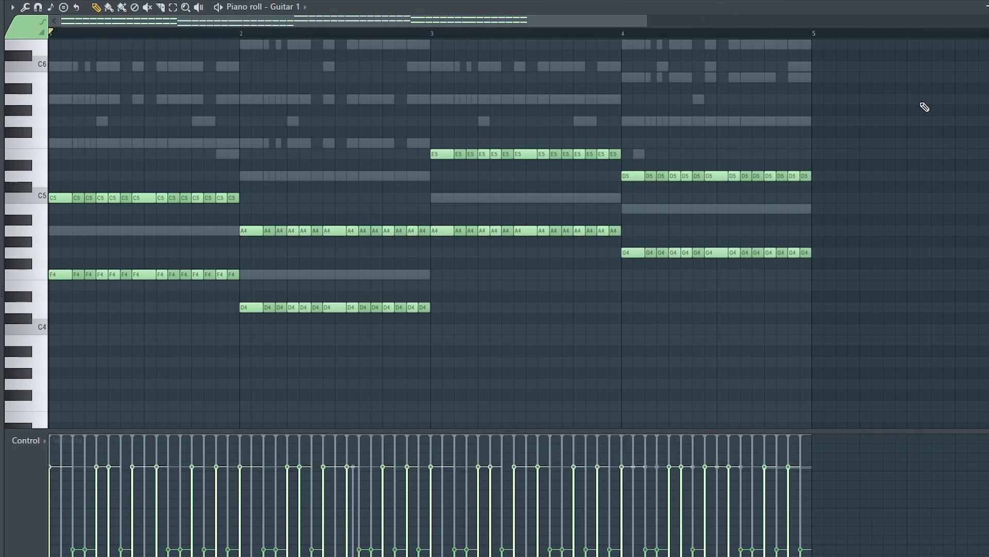
{"action": "key", "text": "space"}
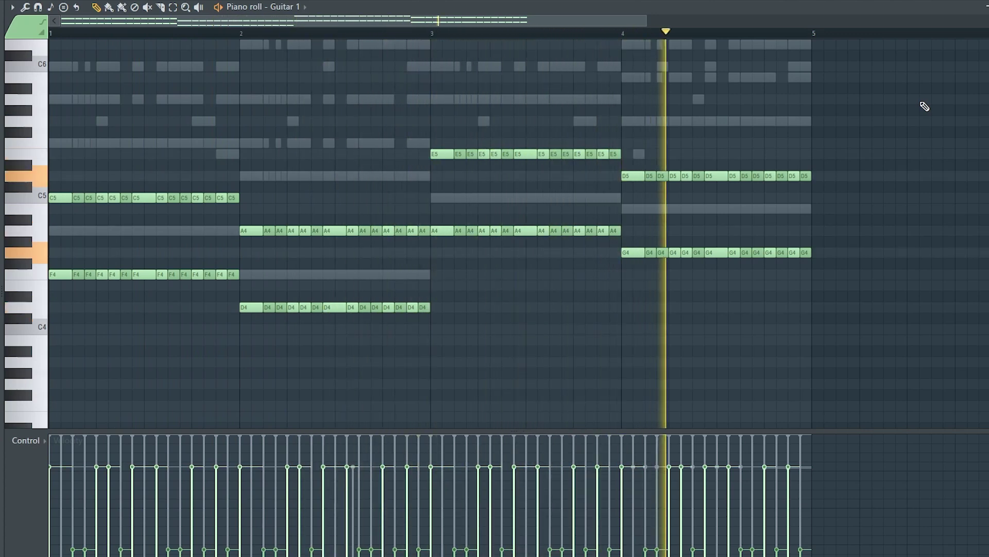
{"action": "key", "text": "space"}
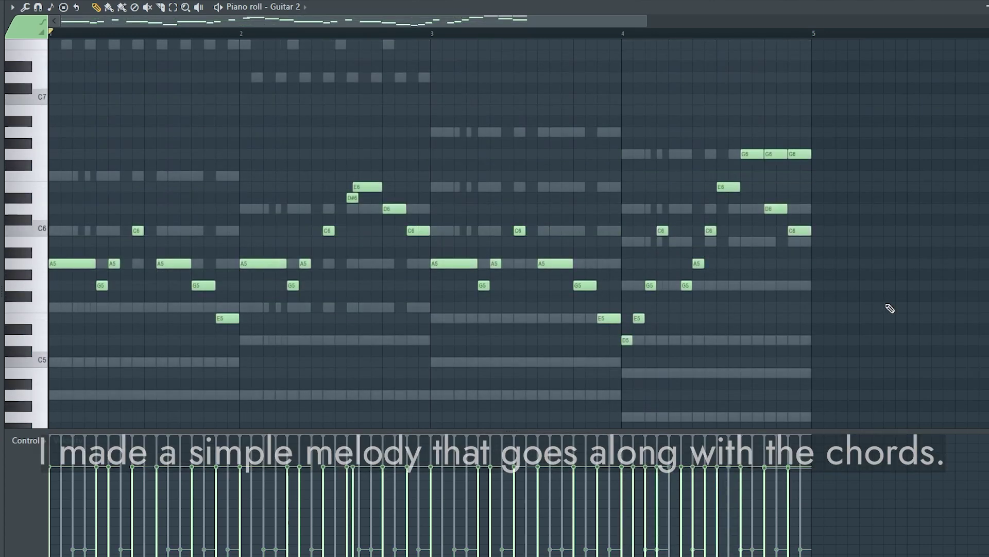
Play back the Guitar 2 melody and the chopped Piano chords of Pattern 9 in the piano roll
{"action": "key", "text": "space"}
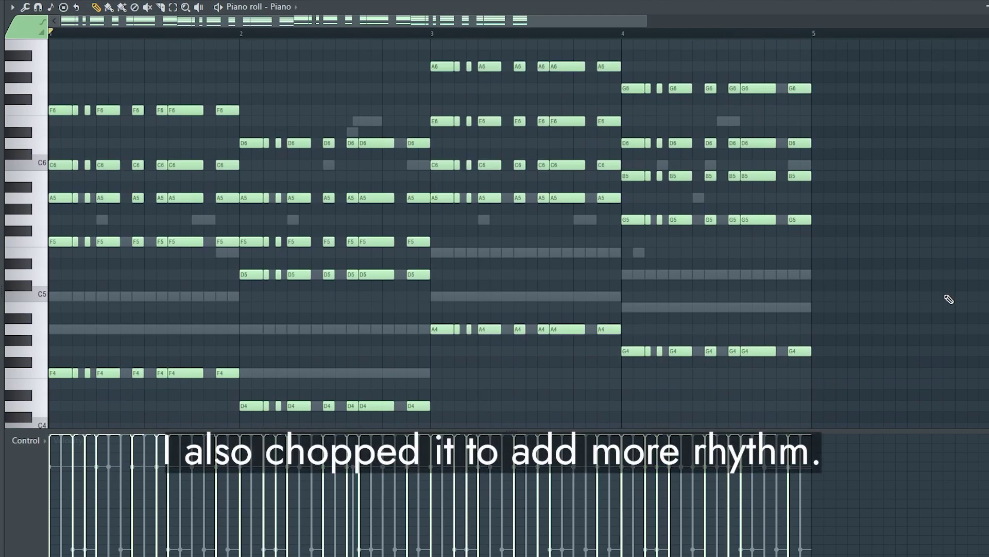
{"action": "key", "text": "space"}
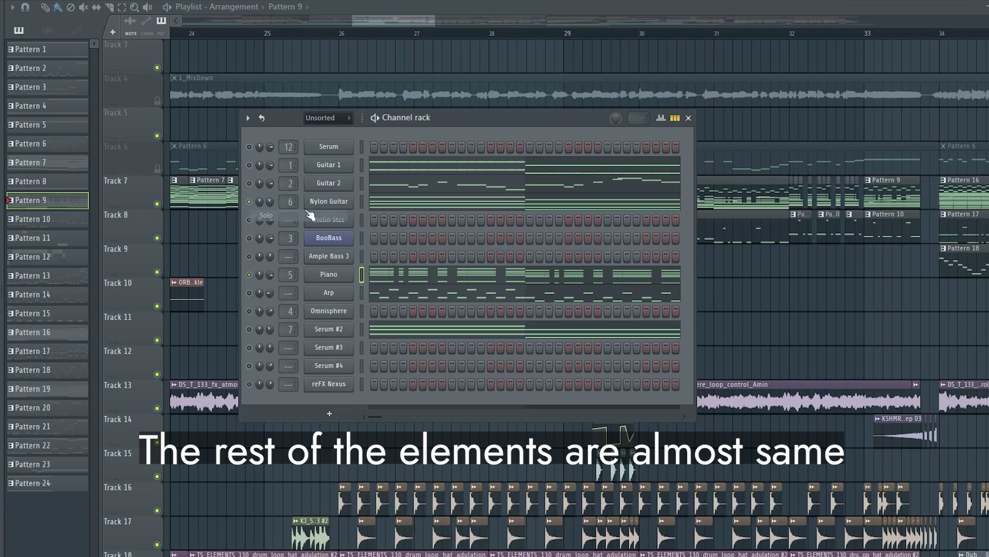
Review the Nylon Guitar and Serum #2 chords of Pattern 9 and the BooBass notes of Pattern 10
{"action": "left_click", "coordinate": [528, 206]}
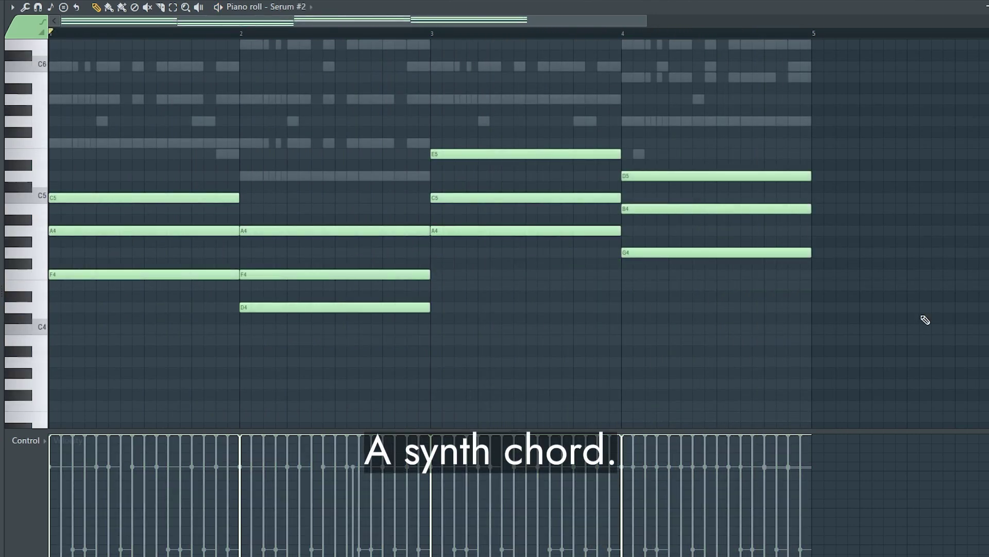
{"action": "key", "text": "space"}
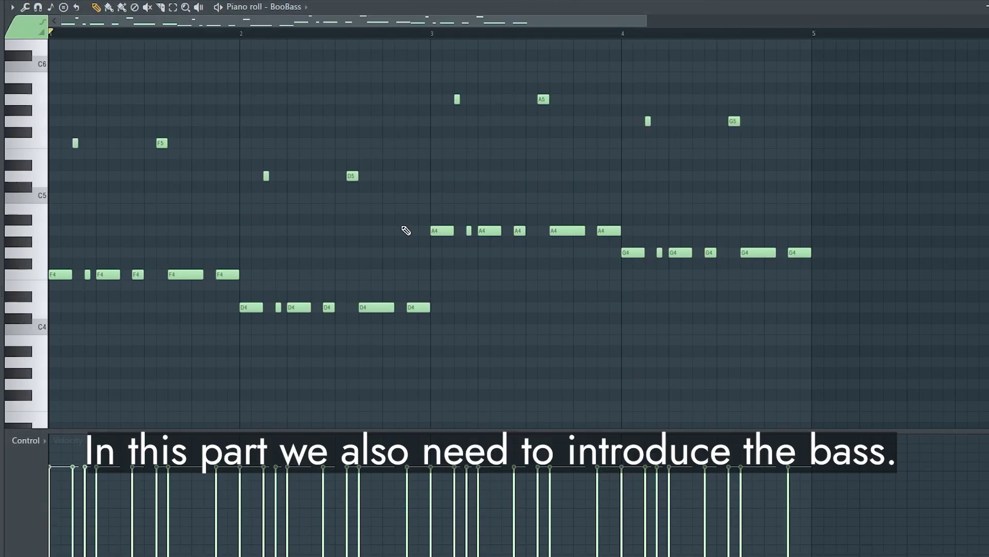
{"action": "scroll", "coordinate": [938, 226], "scroll_direction": "up", "scroll_amount": 1}
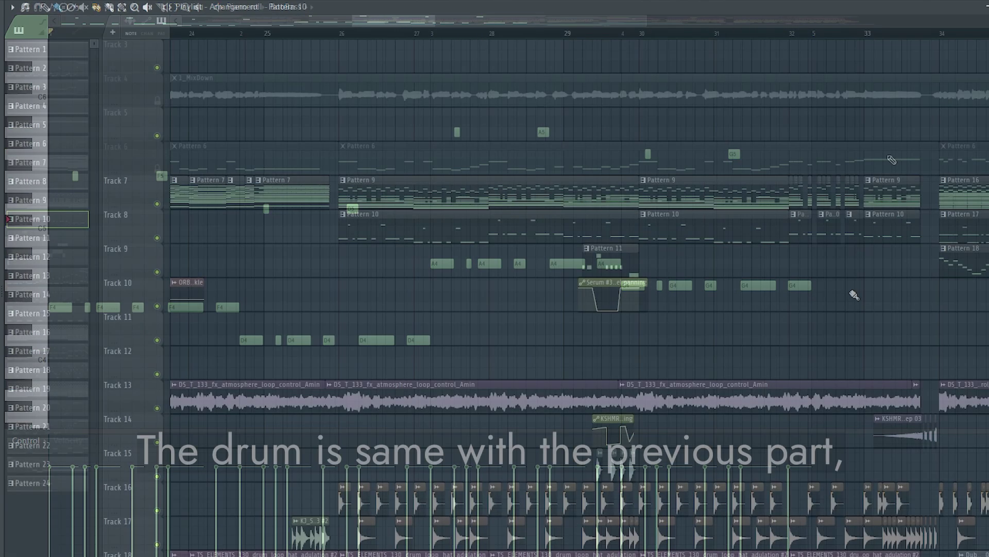
Solo the kick and snare clips on Tracks 16 and 17 and play them from bar 26
{"action": "scroll", "coordinate": [835, 293], "scroll_direction": "down", "scroll_amount": 6}
{"action": "scroll", "coordinate": [724, 288], "scroll_direction": "down", "scroll_amount": 1}
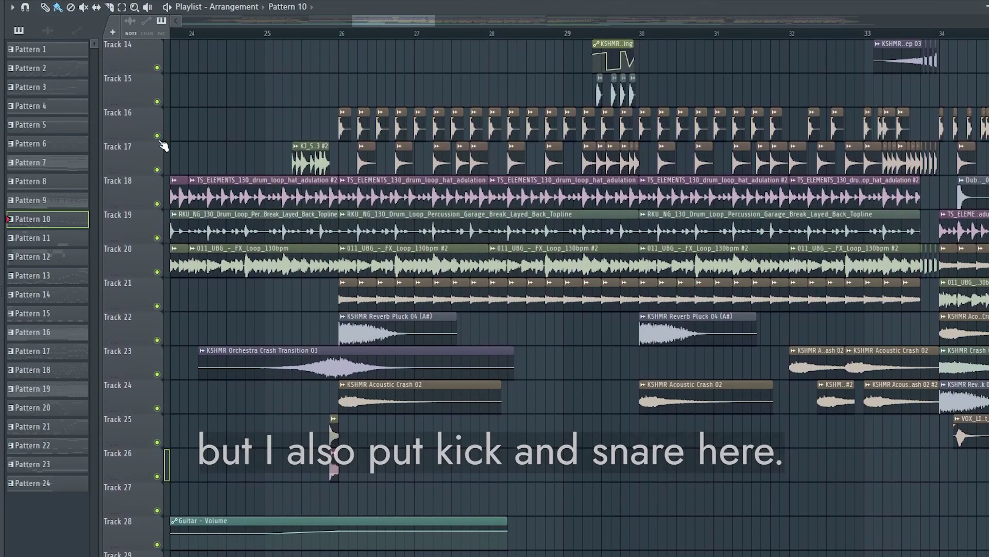
{"action": "right_click", "coordinate": [157, 136]}
{"action": "left_click", "coordinate": [157, 169]}
{"action": "left_click", "coordinate": [343, 35]}
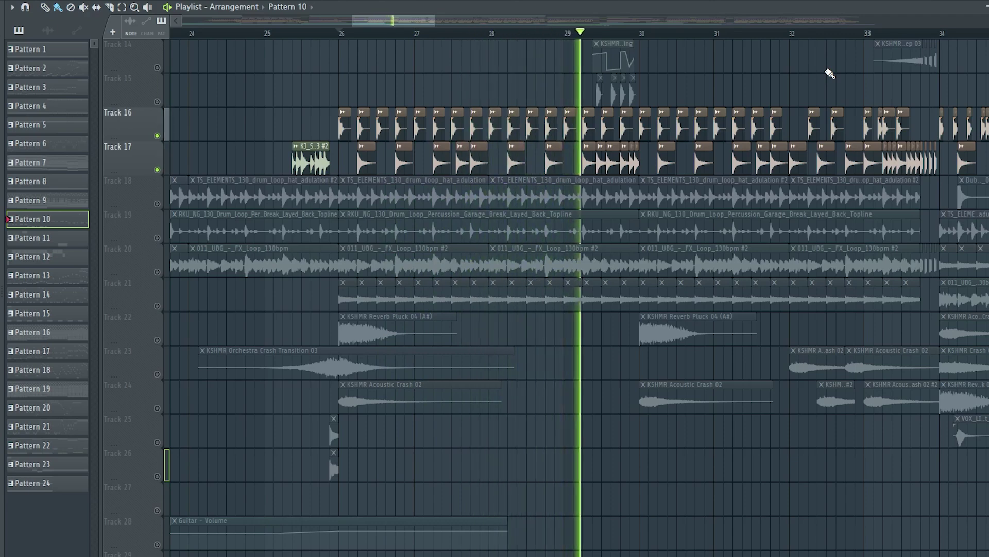
{"action": "key", "text": "space"}
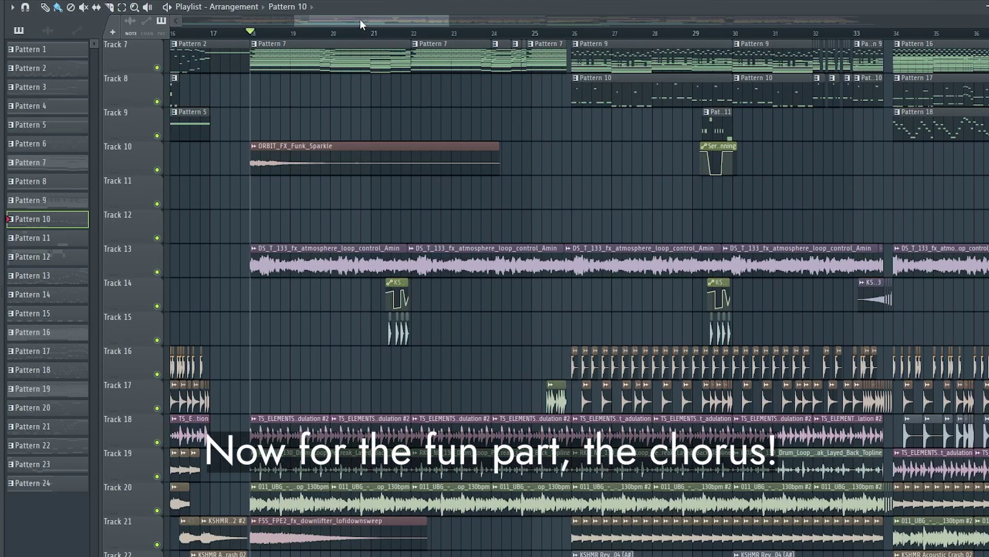
Move on to the chorus and play back its Guitar 1 rhythm part and Guitar 2 lead melody
{"action": "left_click_drag", "start_coordinate": [359, 19], "coordinate": [473, 54]}
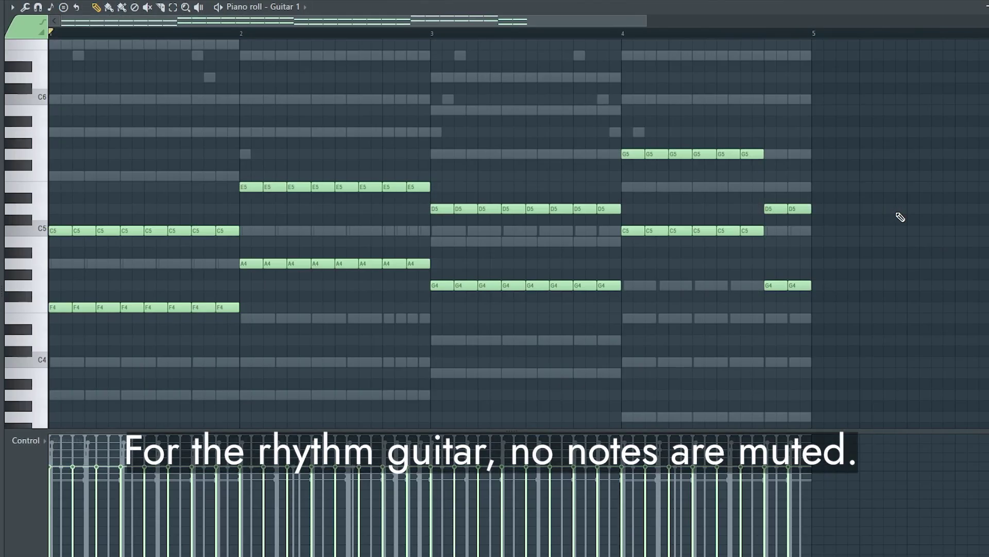
{"action": "key", "text": "space"}
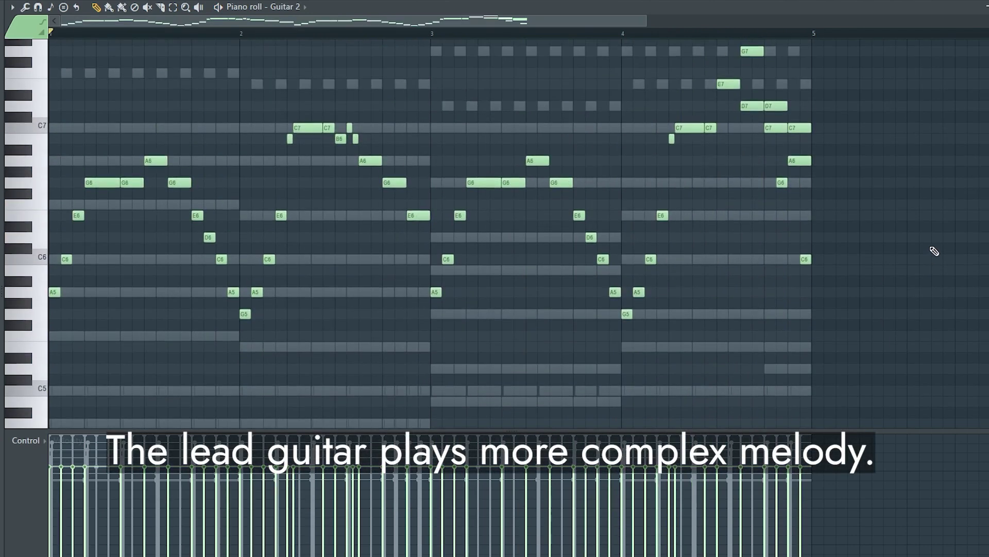
{"action": "key", "text": "space"}
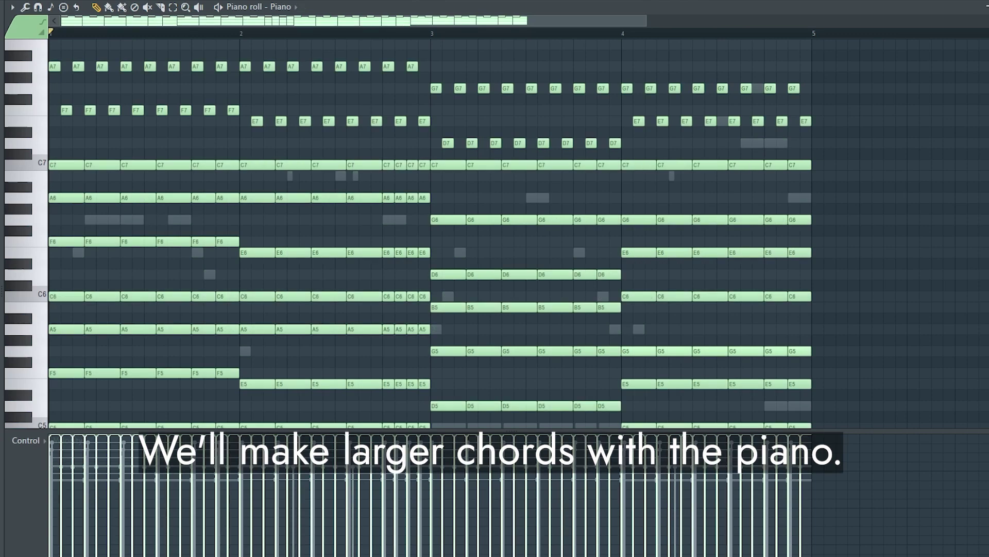
Show the full range of the chorus's Piano chords in the piano roll and play them back
{"action": "scroll", "coordinate": [909, 102], "scroll_direction": "down", "scroll_amount": 4}
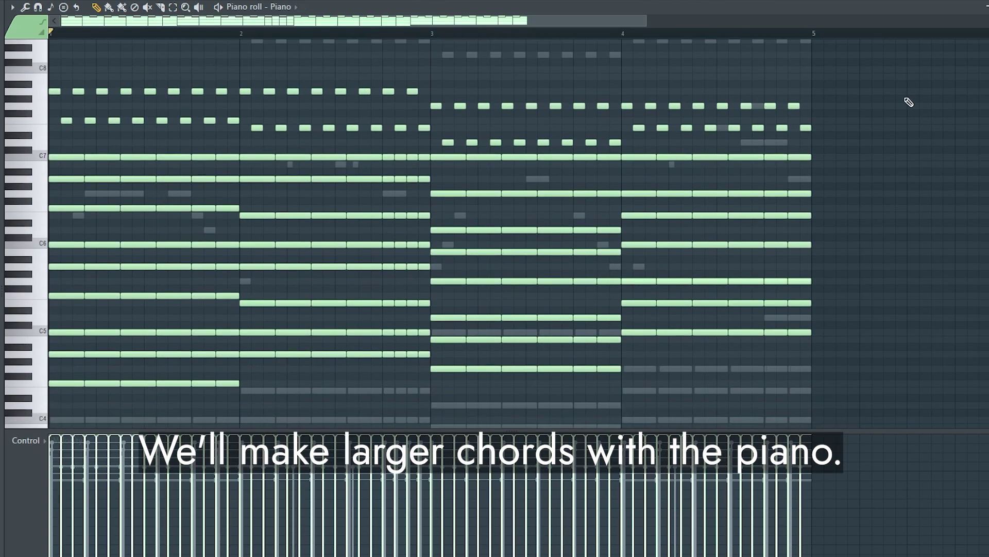
{"action": "scroll", "coordinate": [909, 102], "scroll_direction": "down", "scroll_amount": 1}
{"action": "scroll", "coordinate": [909, 115], "scroll_direction": "up", "scroll_amount": 2}
{"action": "key", "text": "space"}
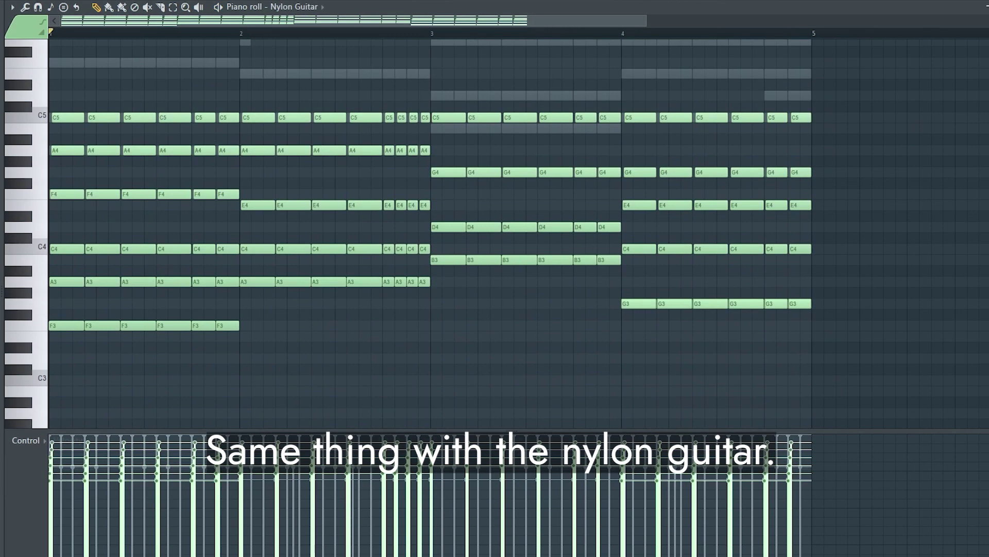
Look over the chorus's Nylon Guitar chords in the piano roll and play them back
{"action": "scroll", "coordinate": [941, 164], "scroll_direction": "up", "scroll_amount": 2}
{"action": "scroll", "coordinate": [940, 137], "scroll_direction": "down", "scroll_amount": 2}
{"action": "key", "text": "space"}
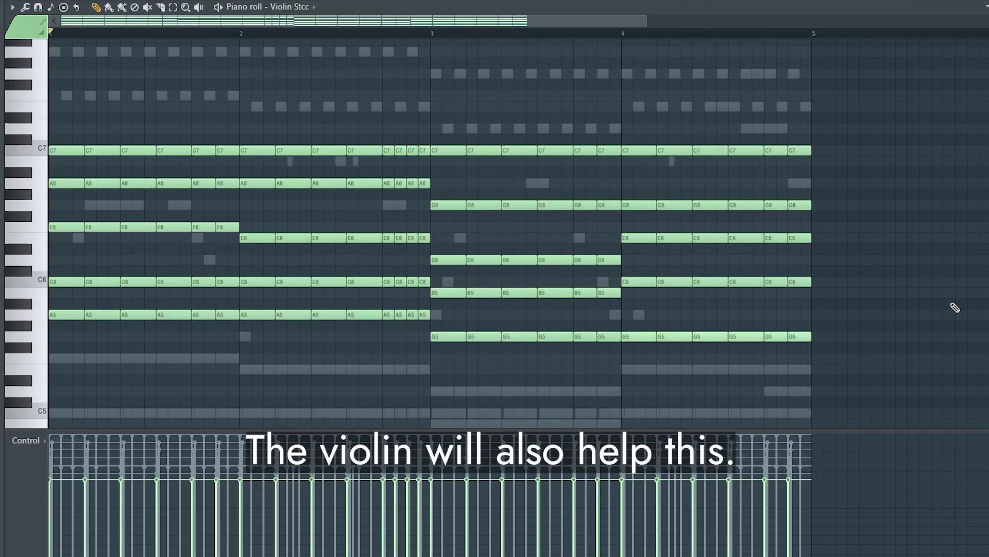
Play back the chorus's Violin Stcc chords and the octave notes of the Arp channel
{"action": "key", "text": "space"}
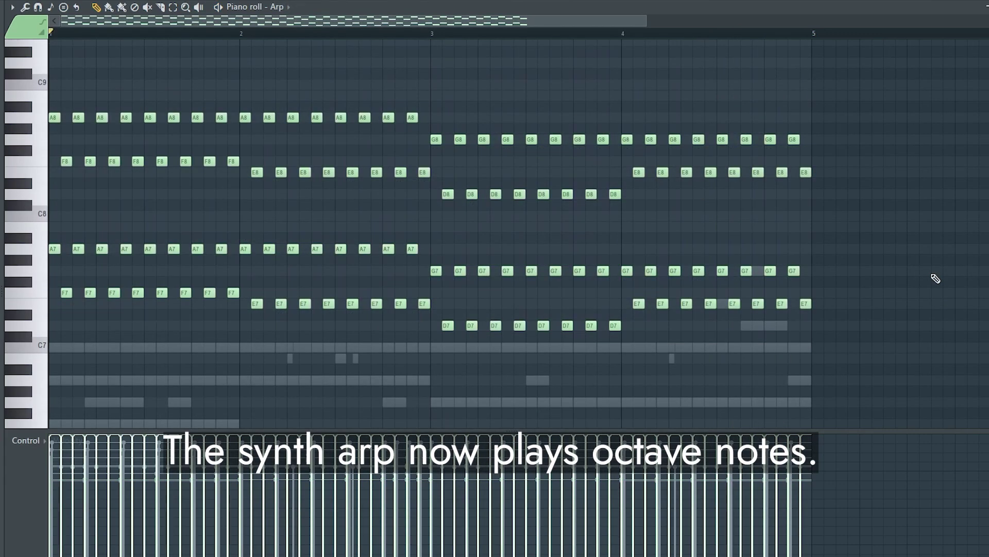
{"action": "key", "text": "space"}
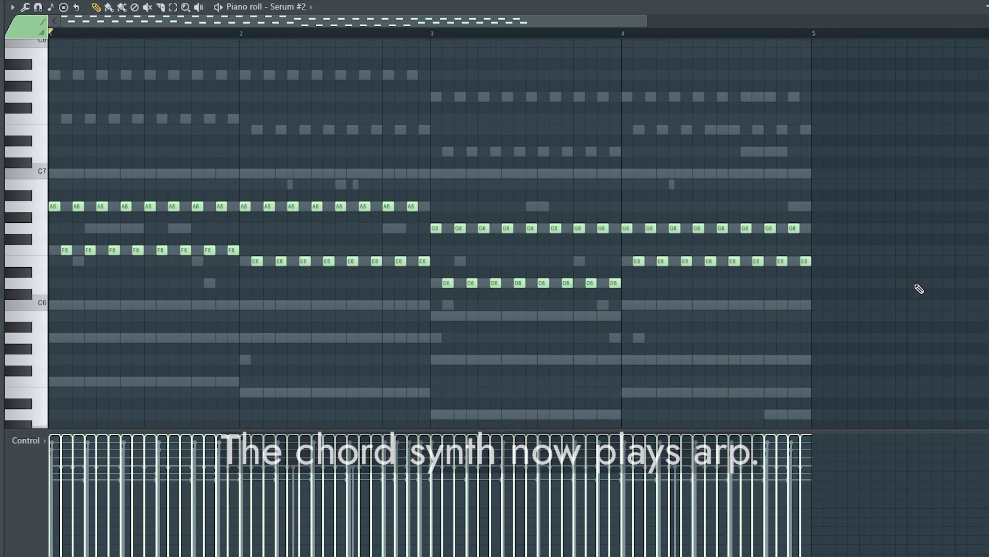
Bring the chorus's lower BooBass notes into view in the piano roll and play the bass line
{"action": "scroll", "coordinate": [919, 289], "scroll_direction": "down", "scroll_amount": 1}
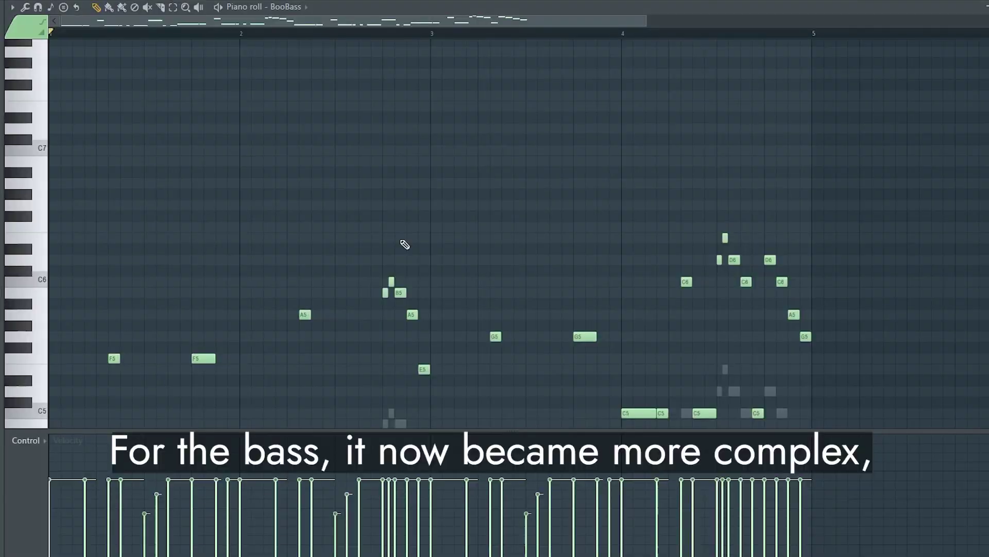
{"action": "scroll", "coordinate": [412, 252], "scroll_direction": "down", "scroll_amount": 6}
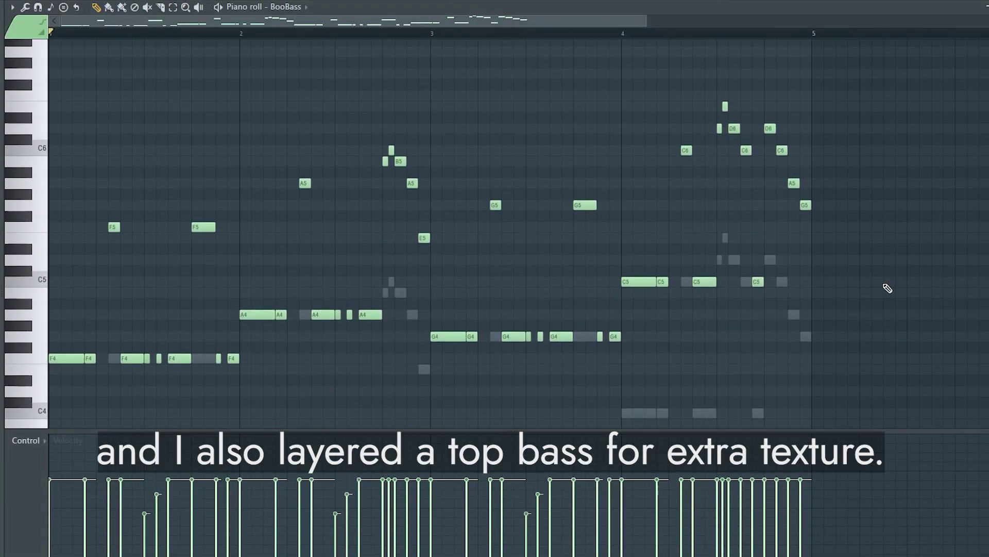
{"action": "key", "text": "space"}
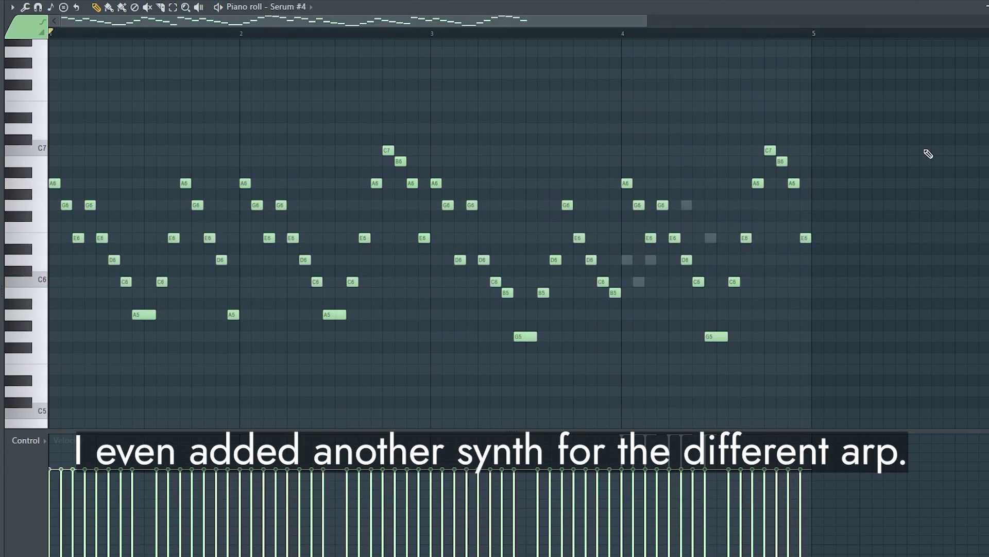
Play back the chorus's additional arp melody of the Serum #4 channel in the piano roll
{"action": "key", "text": "space"}
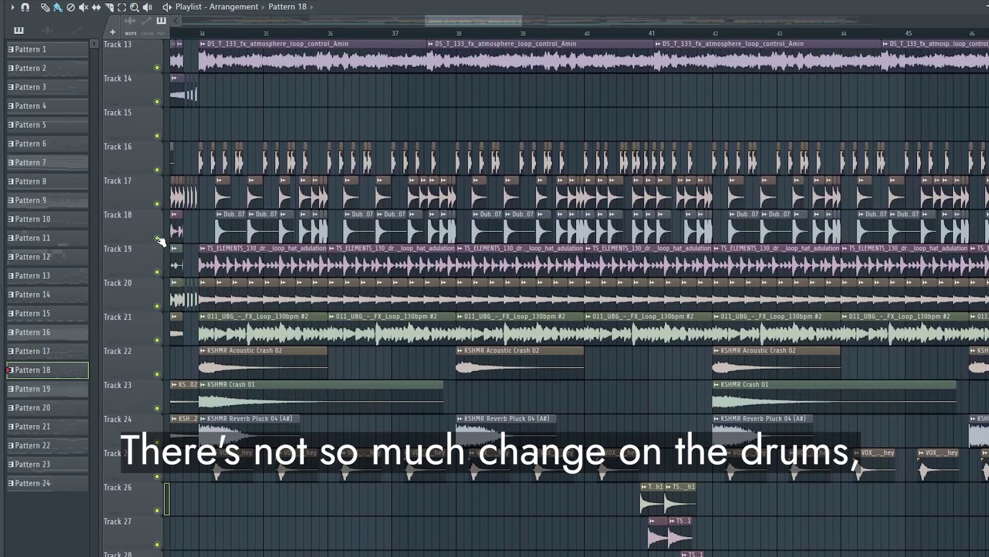
Solo the extra snare layer on Track 18 in the playlist and play it from the start of the chorus
{"action": "left_click", "coordinate": [157, 238], "text": "ctrl"}
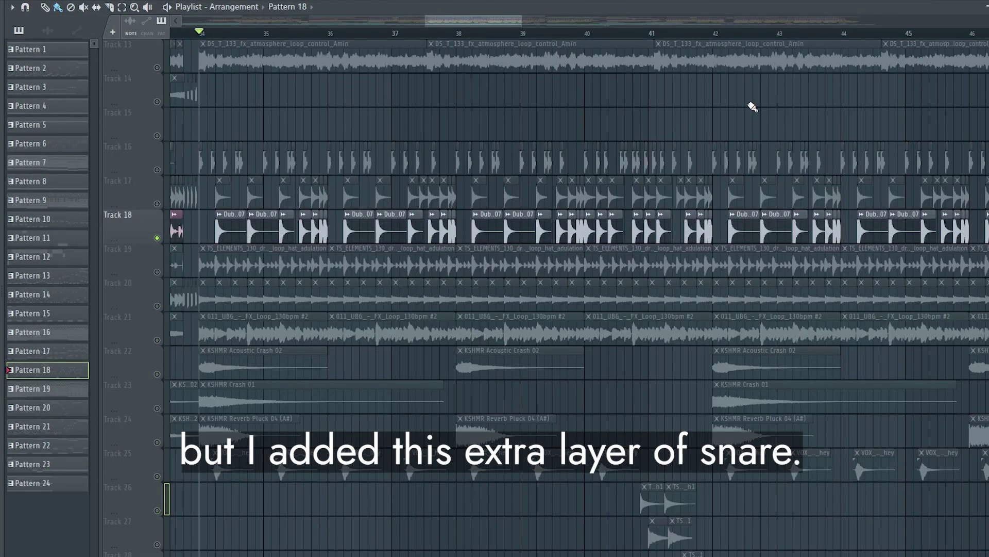
{"action": "key", "text": "space"}
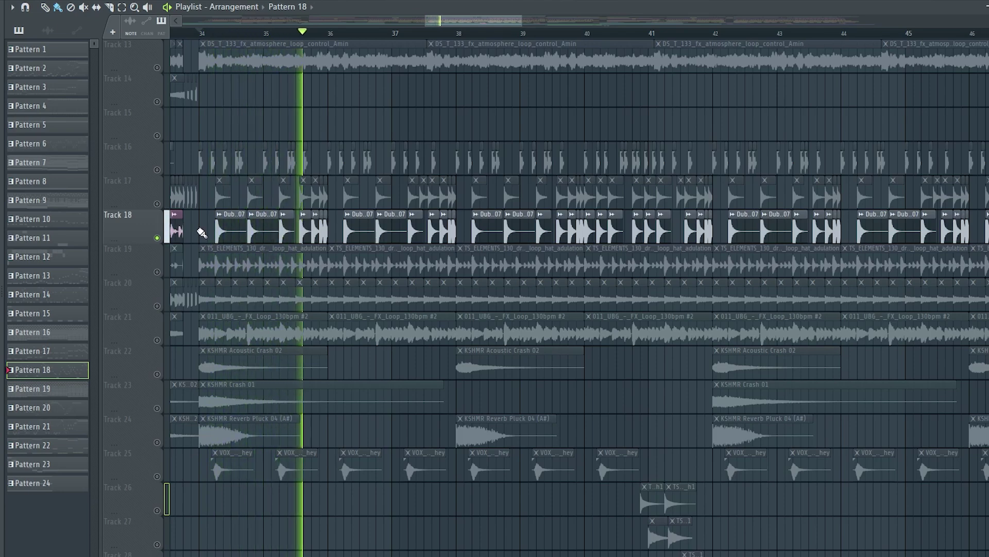
{"action": "key", "text": "space"}
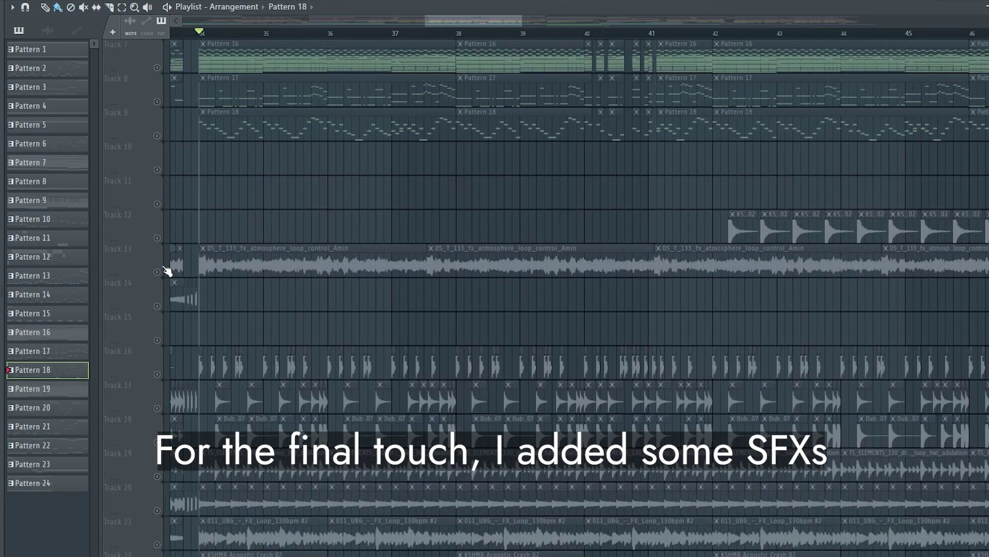
Solo the chorus's effects, the atmosphere loop on Track 13 with the Reverb Pluck and hey vocals on Tracks 24 and 25, and play them
{"action": "left_click", "coordinate": [157, 271], "text": "ctrl"}
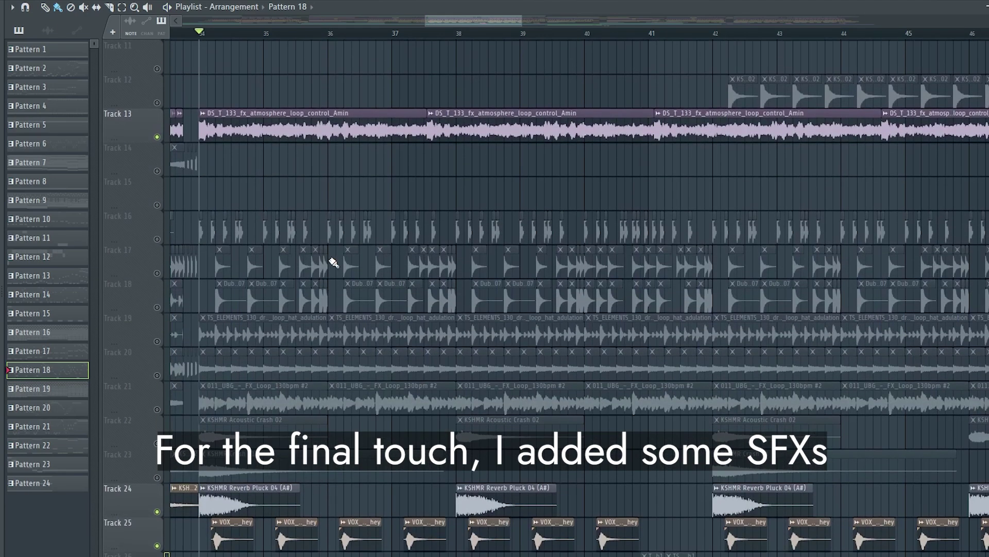
{"action": "scroll", "coordinate": [334, 262], "scroll_direction": "down", "scroll_amount": 2}
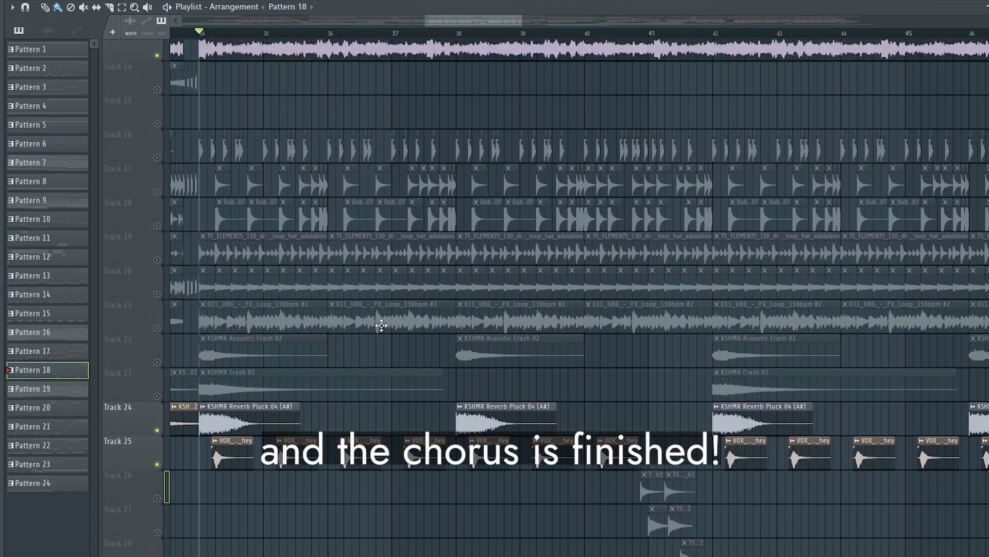
{"action": "scroll", "coordinate": [380, 324], "scroll_direction": "up", "scroll_amount": 1}
{"action": "key", "text": "space"}
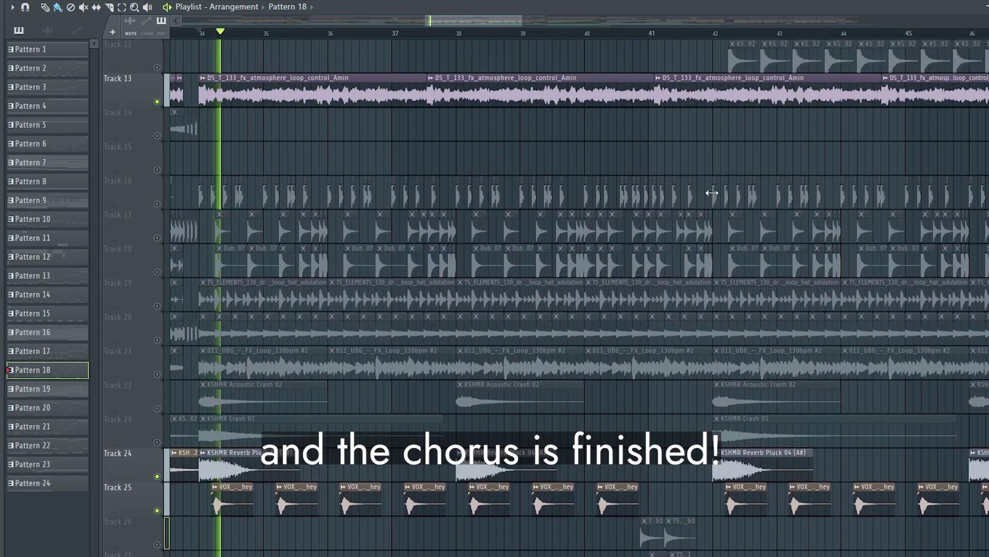